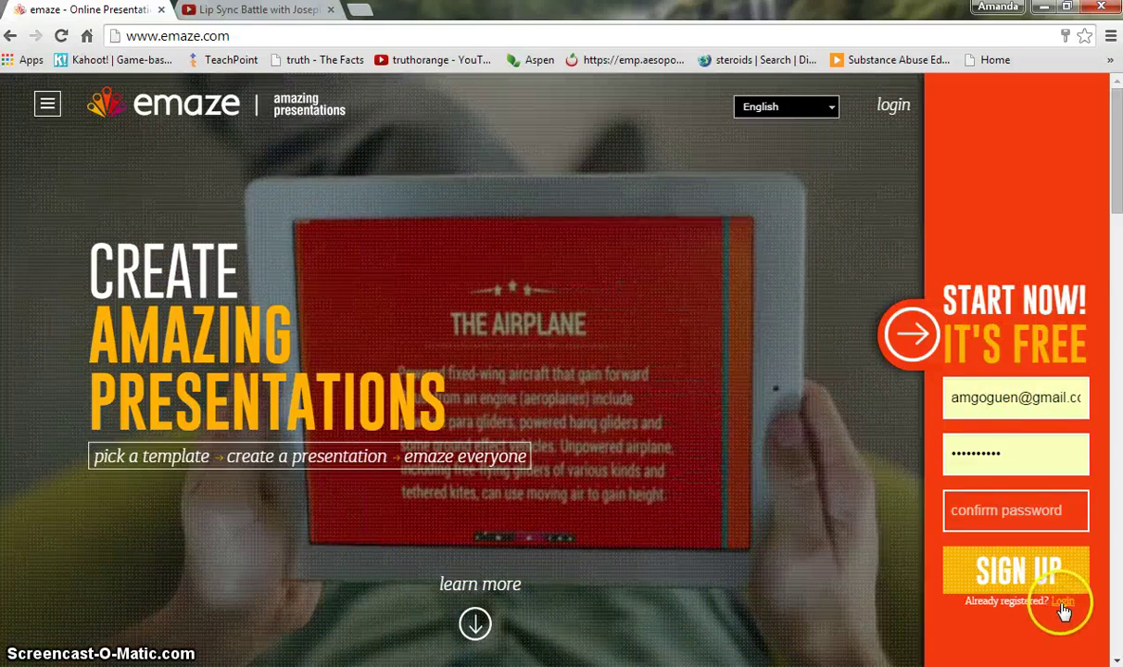
Log in to the existing emaze account with the saved credentials
{"action": "left_click", "coordinate": [1062, 602]}
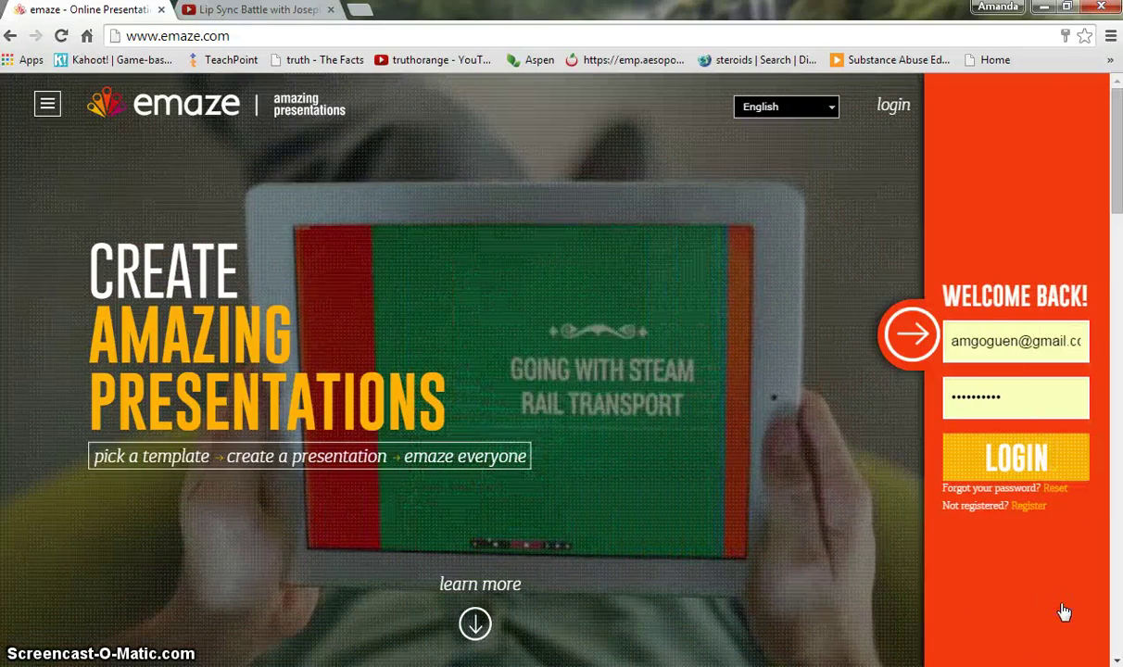
{"action": "left_click", "coordinate": [1045, 468]}
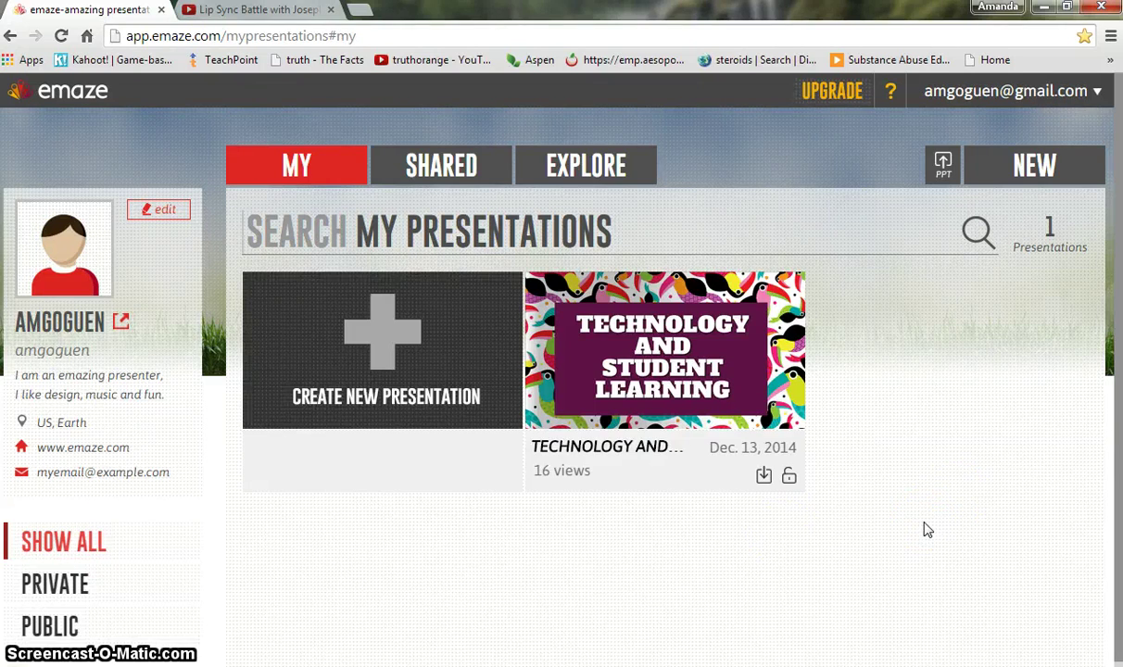
Create a new presentation from the Newspaper template using its Newspaper theme with The Daily News masthead
{"action": "left_click", "coordinate": [408, 416]}
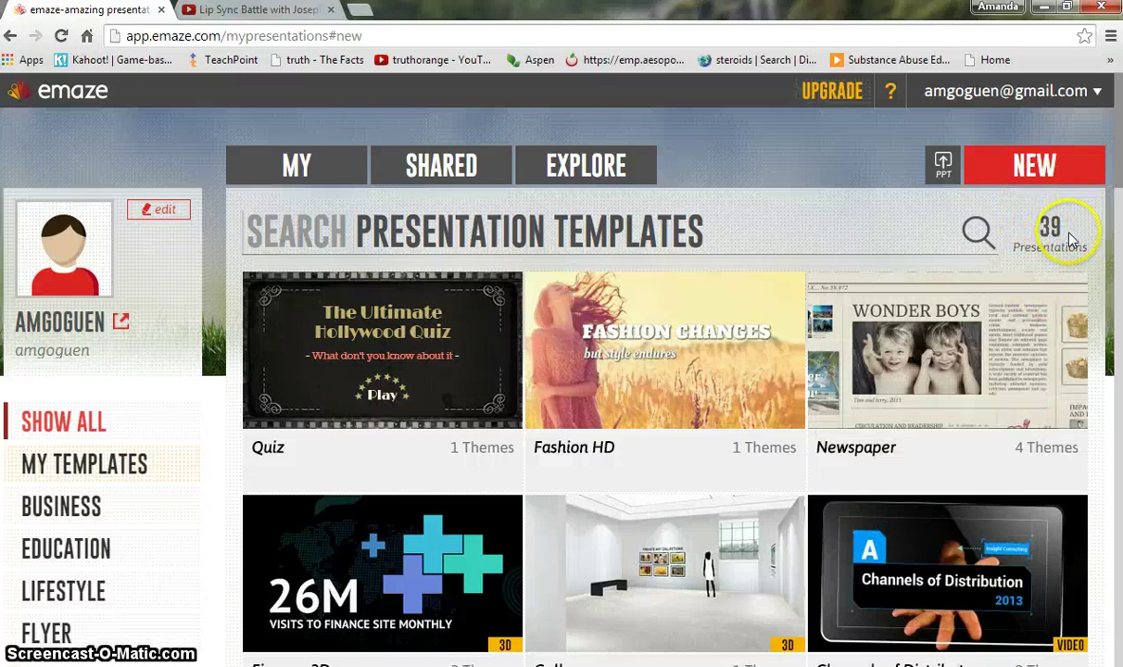
{"action": "left_click", "coordinate": [998, 323]}
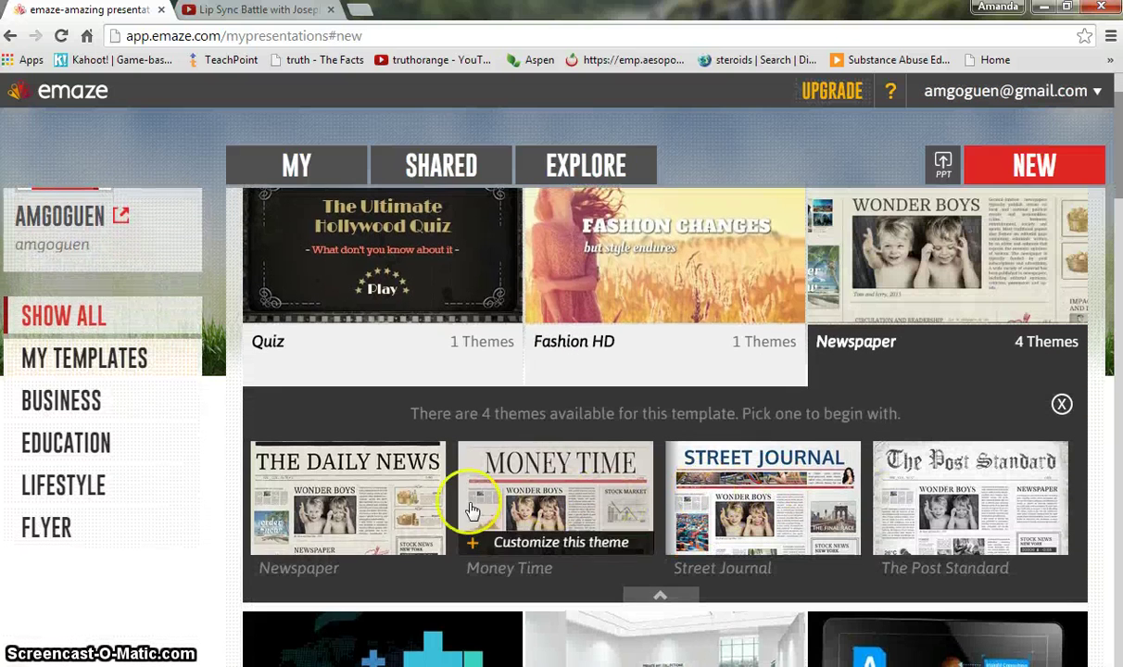
{"action": "left_click", "coordinate": [374, 516]}
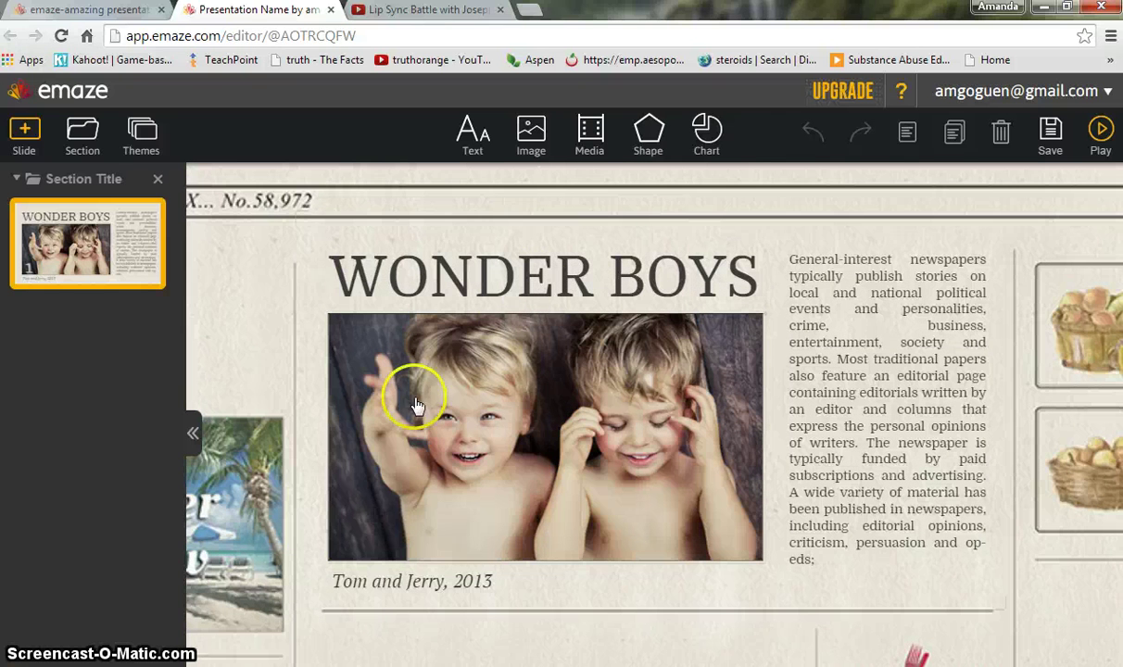
Select the headline, the article text and the photo in turn to examine their formatting options
{"action": "left_click", "coordinate": [571, 288]}
{"action": "left_click", "coordinate": [841, 332]}
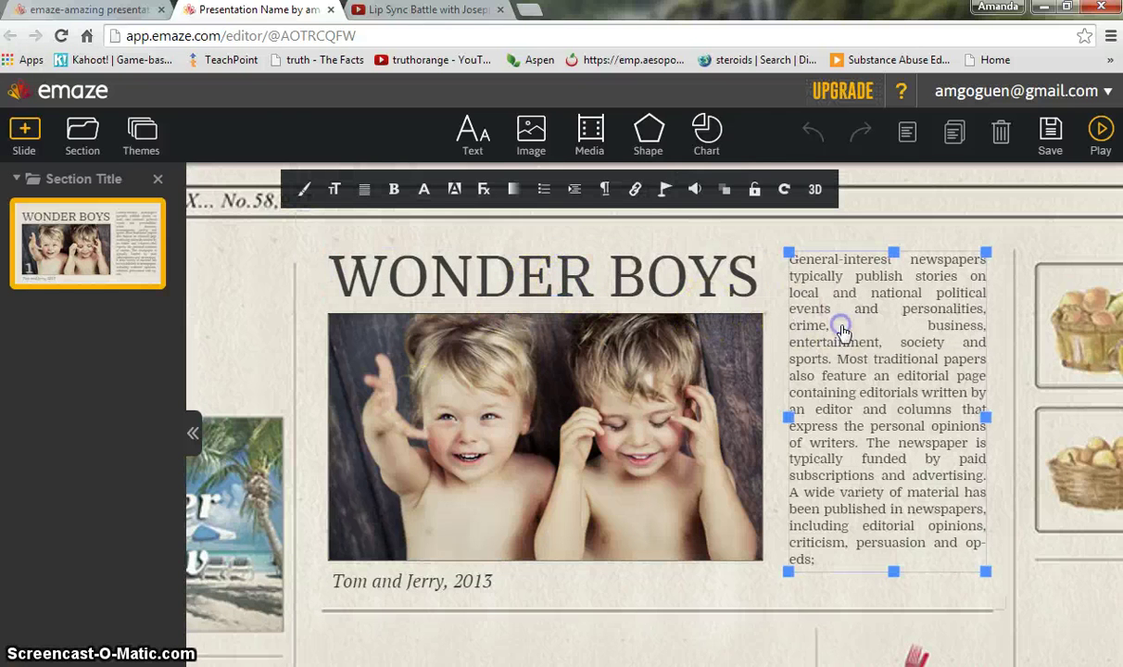
{"action": "left_click", "coordinate": [600, 399]}
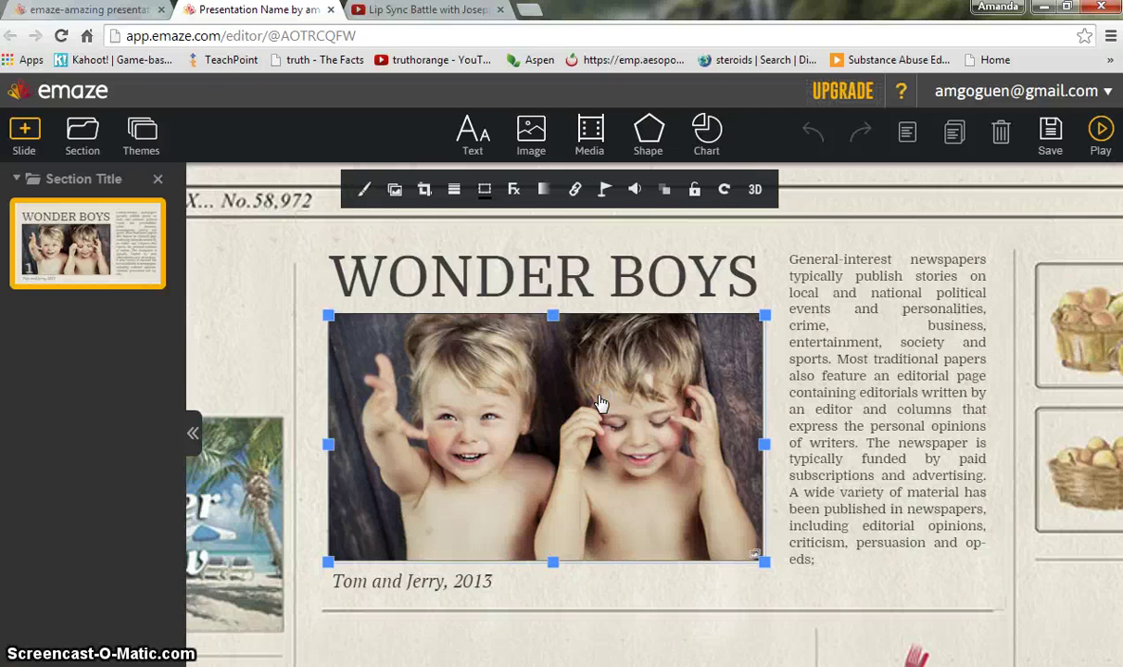
Try the opacity and layer-order sliders on the WONDER BOYS headline
{"action": "left_click", "coordinate": [608, 287]}
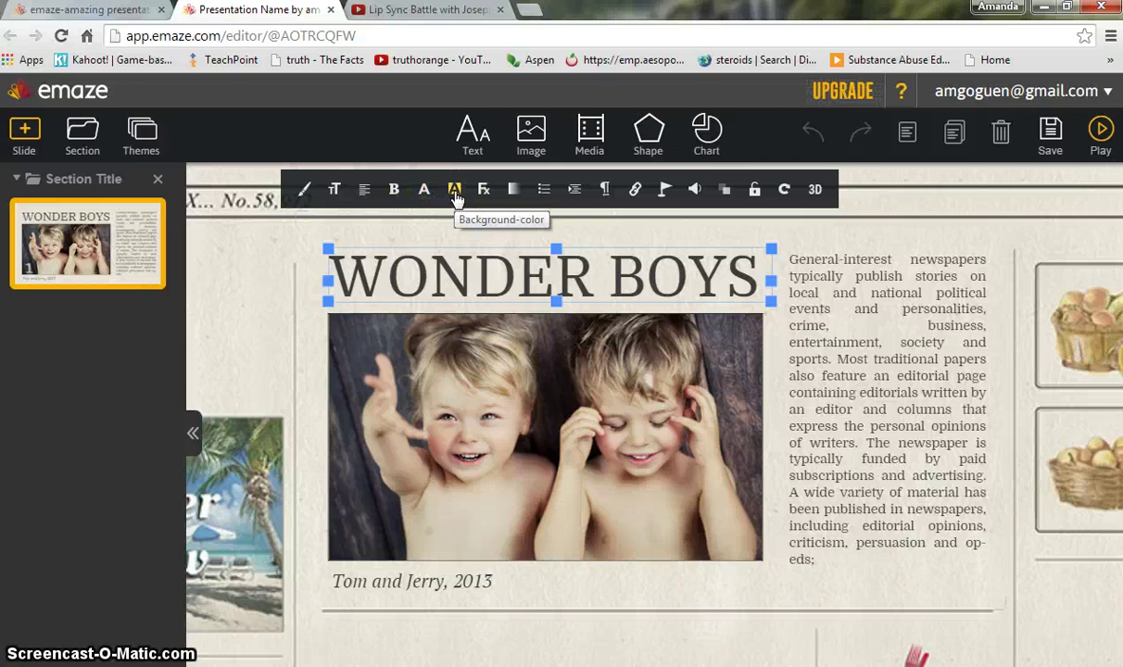
{"action": "left_click", "coordinate": [304, 193]}
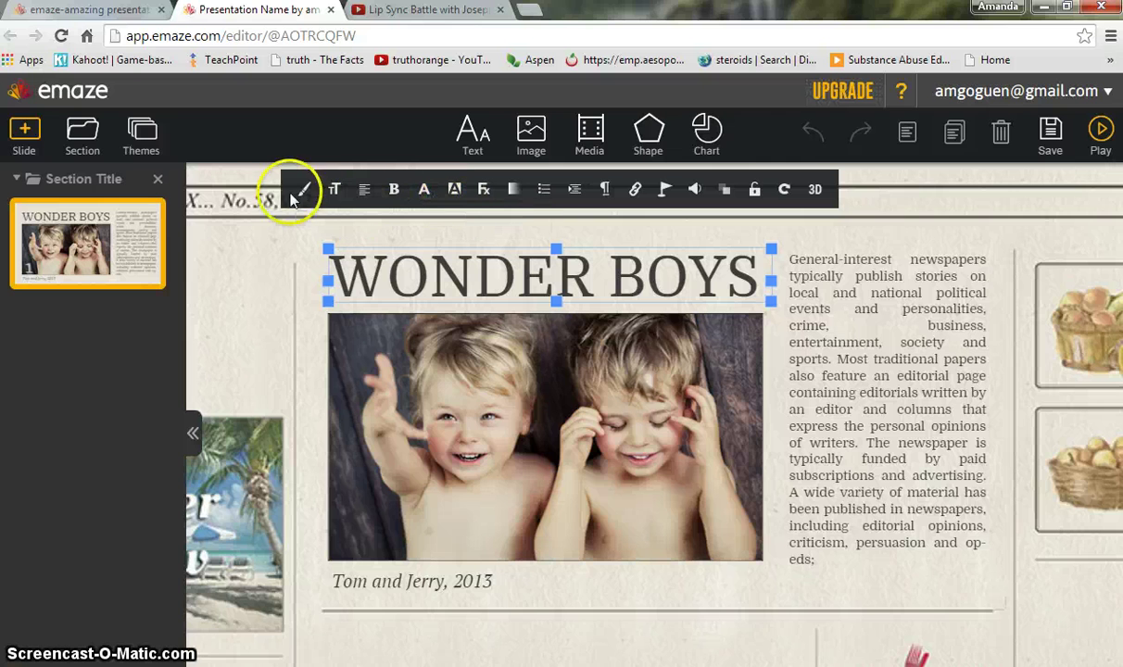
{"action": "left_click", "coordinate": [514, 191]}
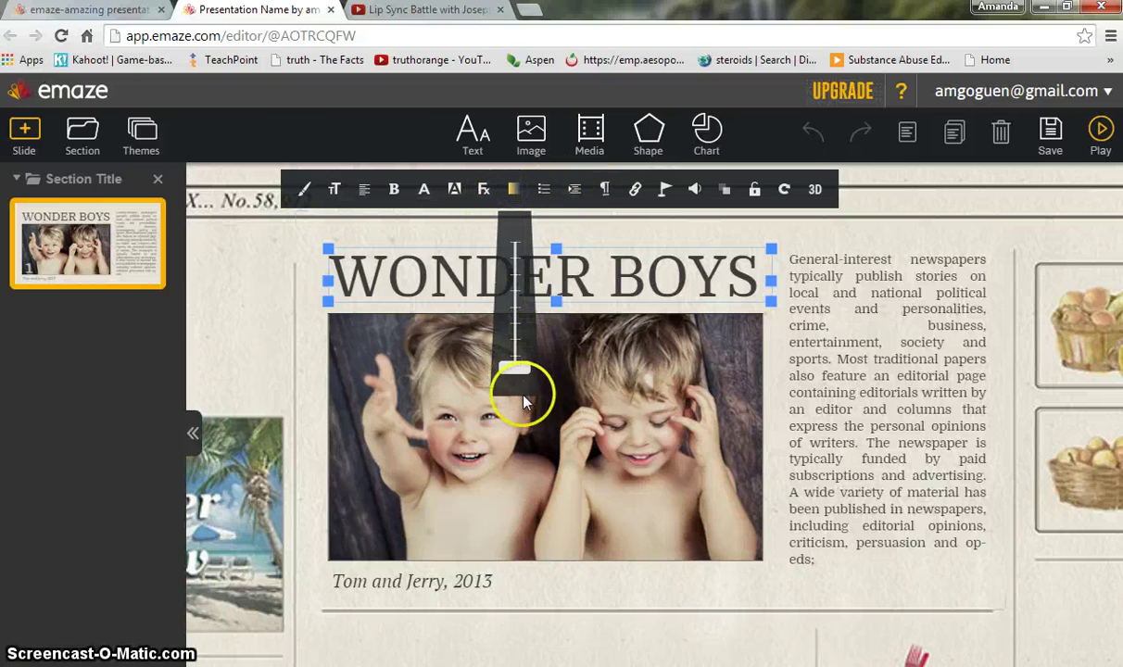
{"action": "mouse_move", "coordinate": [519, 364]}
{"action": "left_mouse_down"}
{"action": "mouse_move", "coordinate": [519, 283]}
{"action": "mouse_move", "coordinate": [533, 368]}
{"action": "left_mouse_up"}
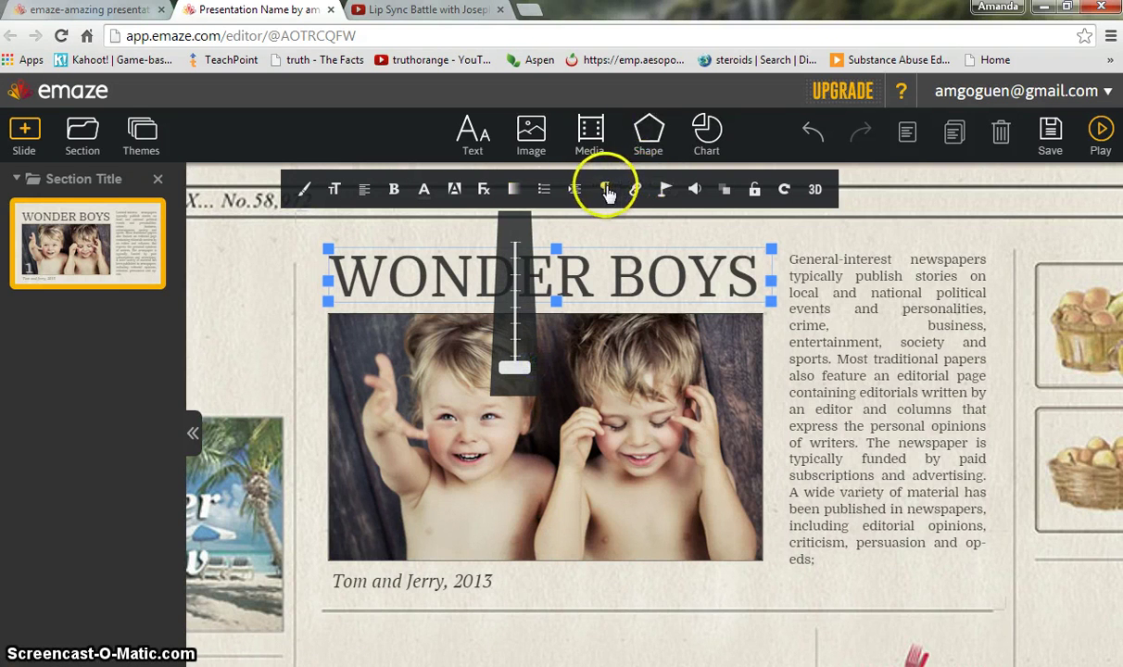
{"action": "left_click", "coordinate": [729, 192]}
{"action": "left_click", "coordinate": [734, 316]}
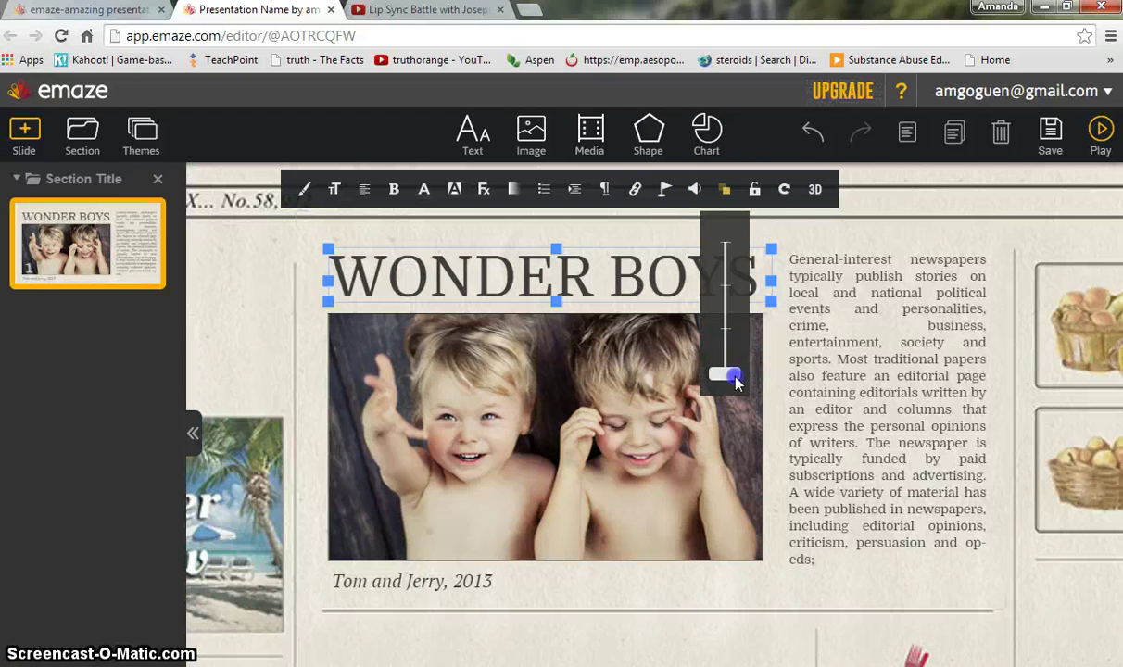
{"action": "left_click_drag", "start_coordinate": [735, 380], "coordinate": [753, 397]}
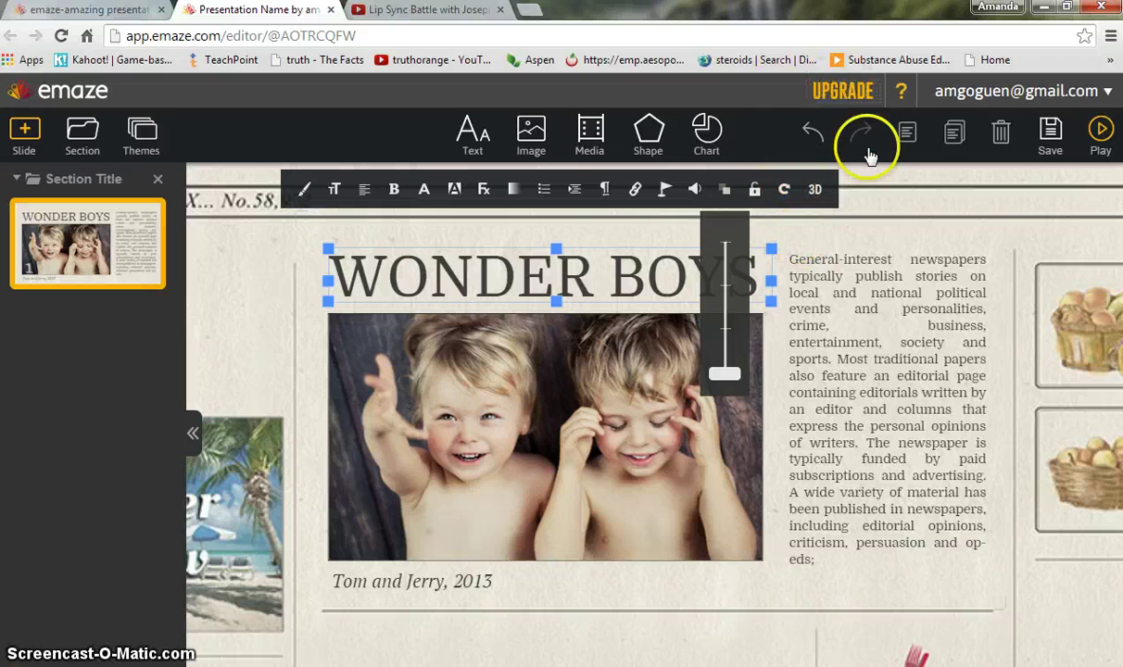
Remove the word BOYS from the headline so it reads WONDER
{"action": "left_click", "coordinate": [594, 248]}
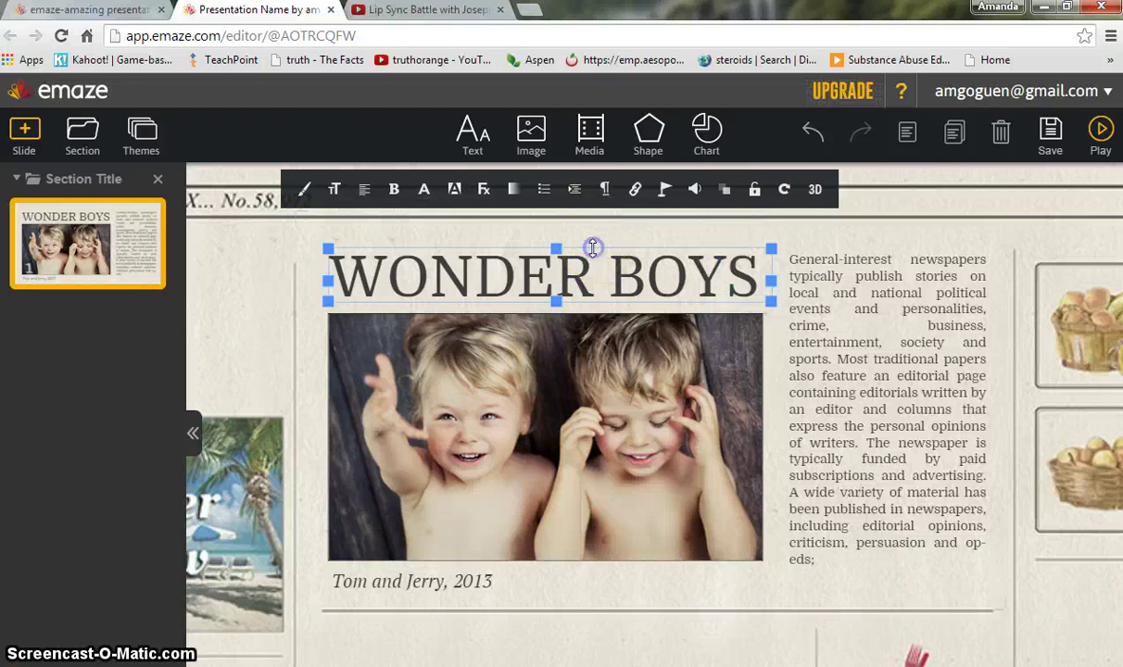
{"action": "left_click", "coordinate": [673, 282]}
{"action": "key", "text": "BackSpace"}
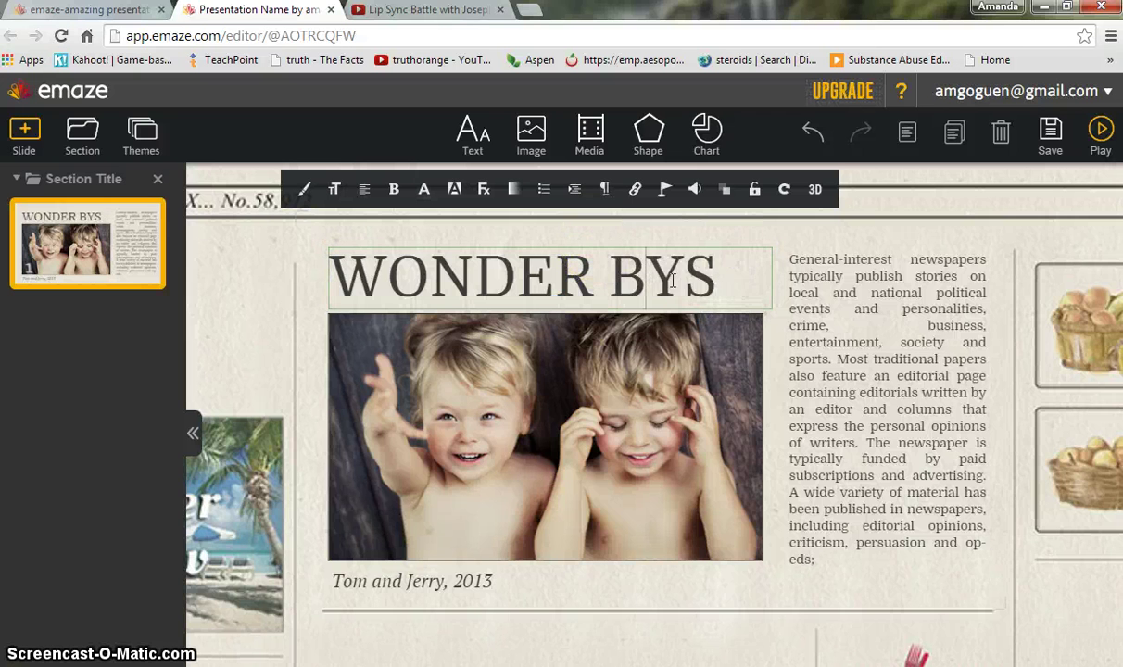
{"action": "key", "text": "BackSpace"}
{"action": "key", "text": "BackSpace"}
{"action": "key", "text": "Delete"}
{"action": "key", "text": "Delete"}
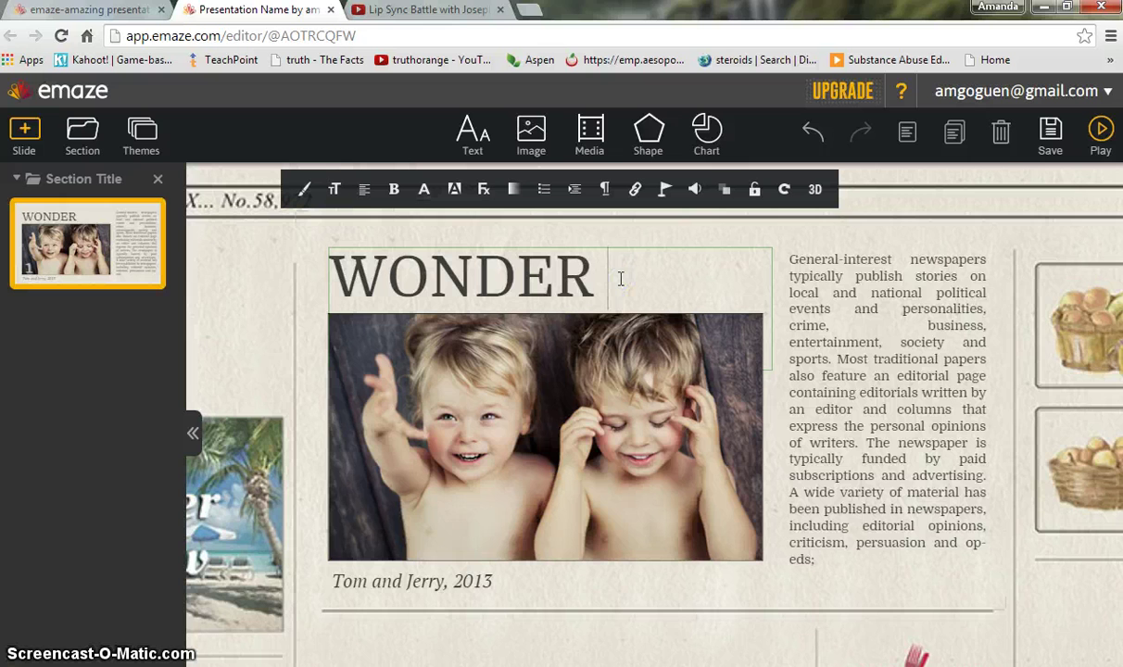
Delete the headline text box and the photo of the two boys from the slide
{"action": "left_click", "coordinate": [607, 369]}
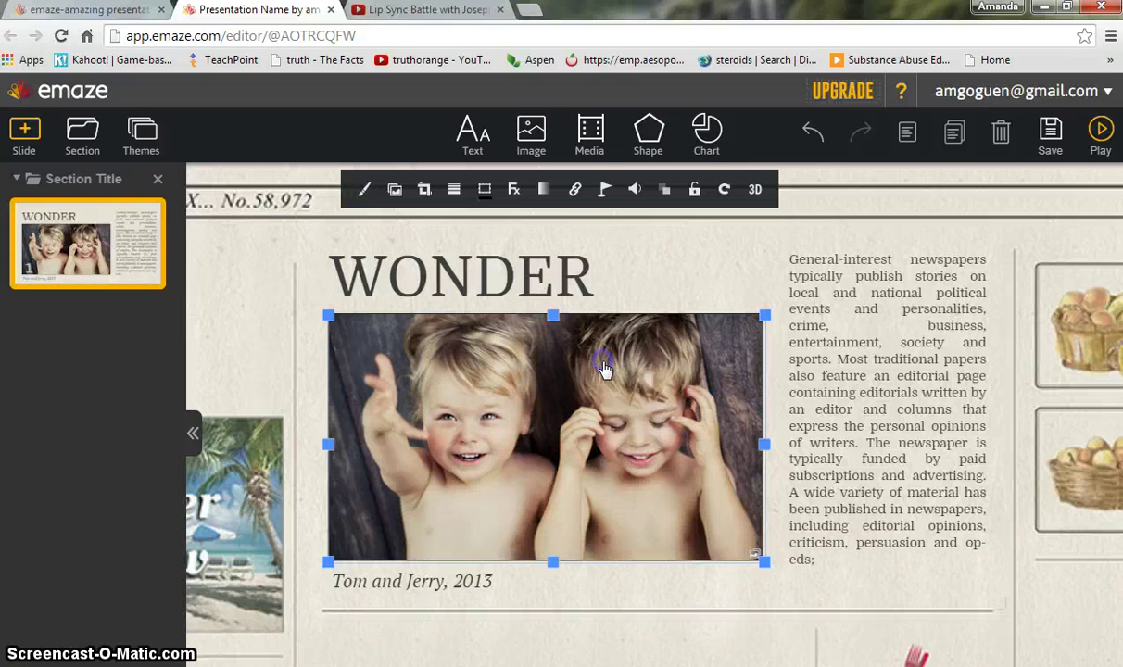
{"action": "left_click", "coordinate": [578, 282]}
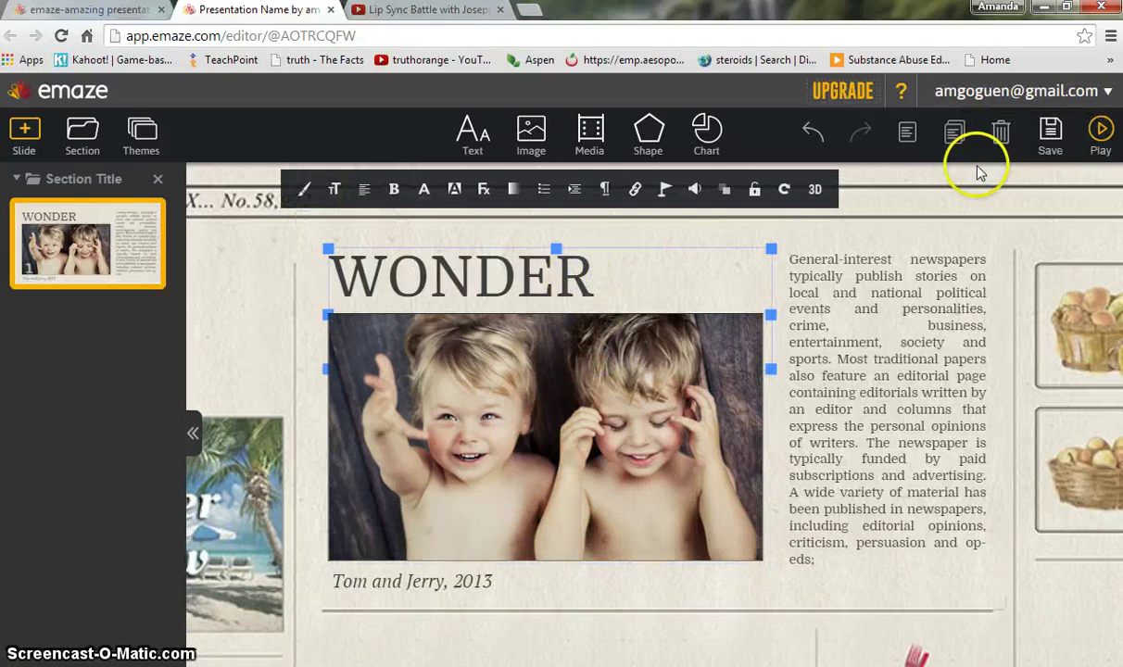
{"action": "left_click", "coordinate": [1001, 135]}
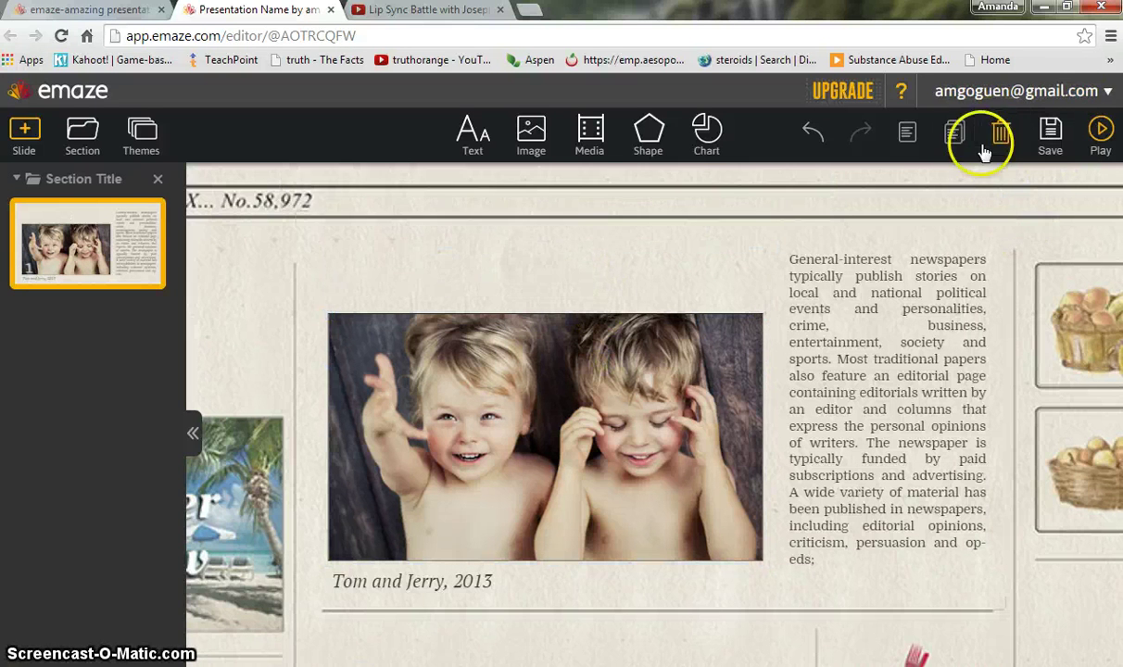
{"action": "left_click", "coordinate": [649, 413]}
{"action": "key", "text": "Delete"}
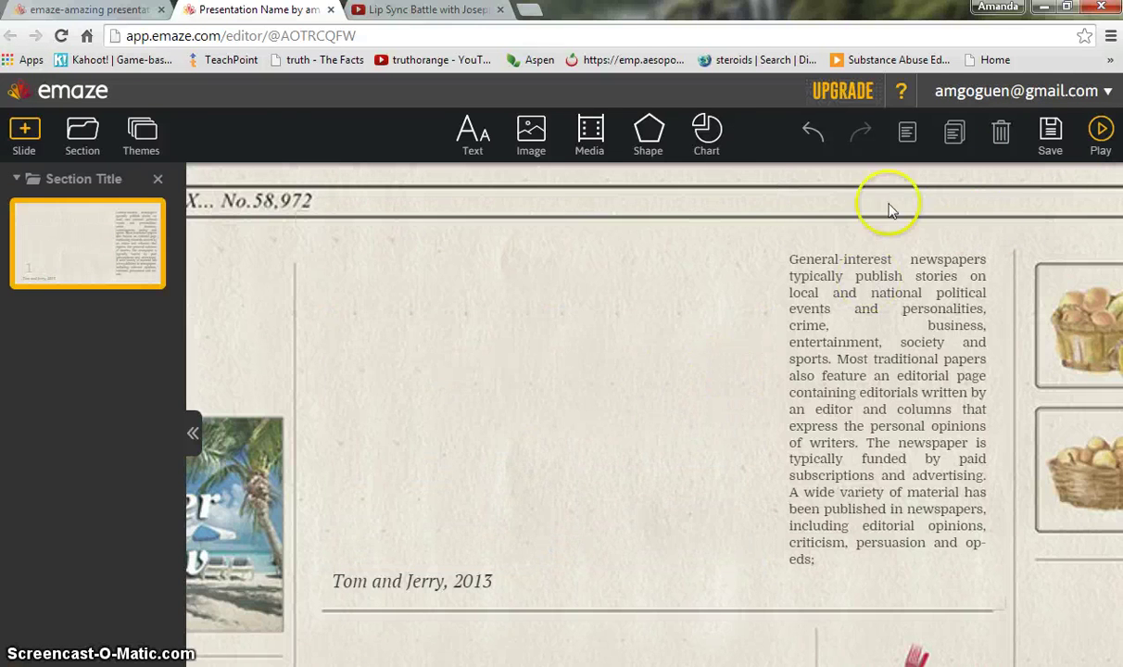
Undo the deletions and headline edits, try redo, and undo again to restore the photo and the WONDER BOYS headline
{"action": "left_click", "coordinate": [812, 132]}
{"action": "left_click", "coordinate": [813, 134]}
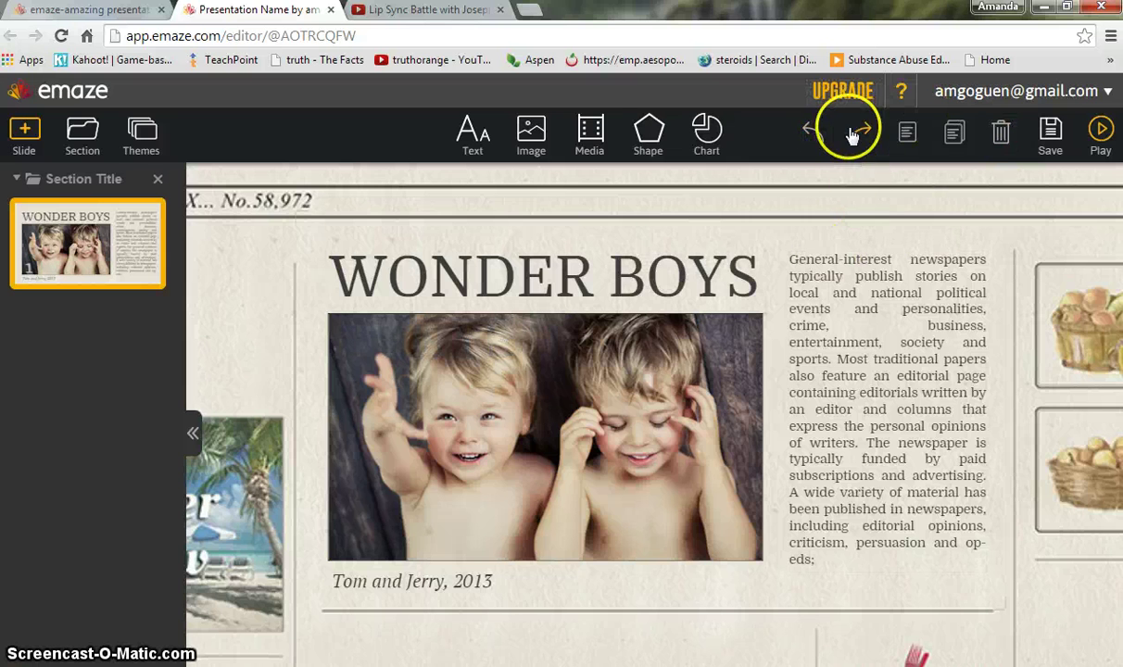
{"action": "left_click", "coordinate": [860, 134]}
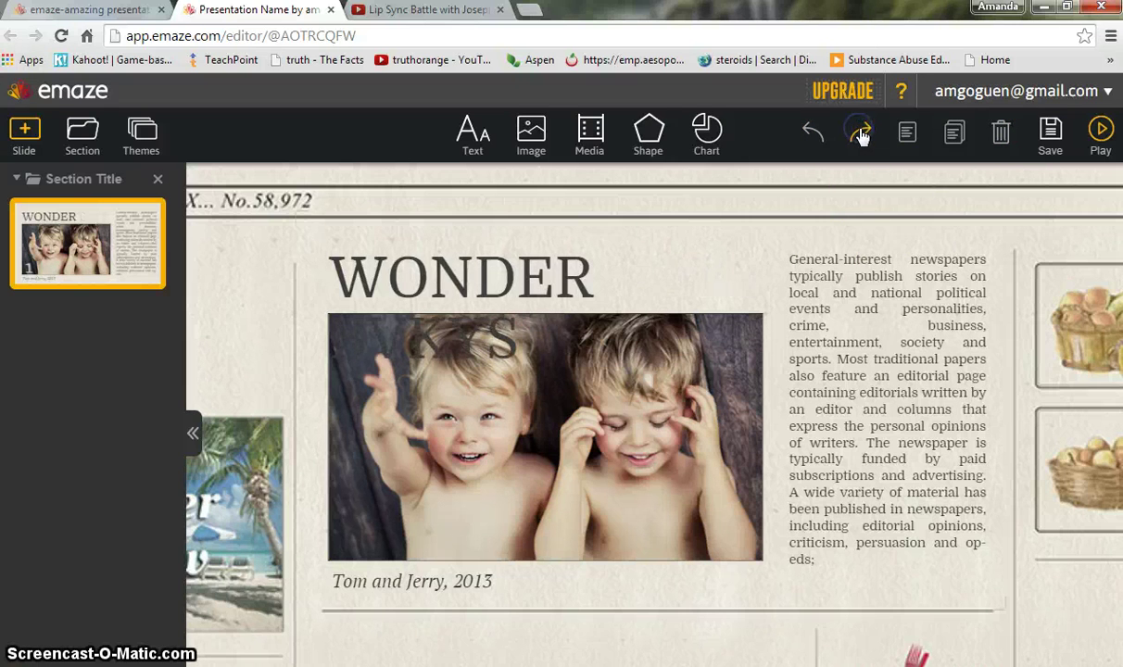
{"action": "left_click", "coordinate": [816, 132]}
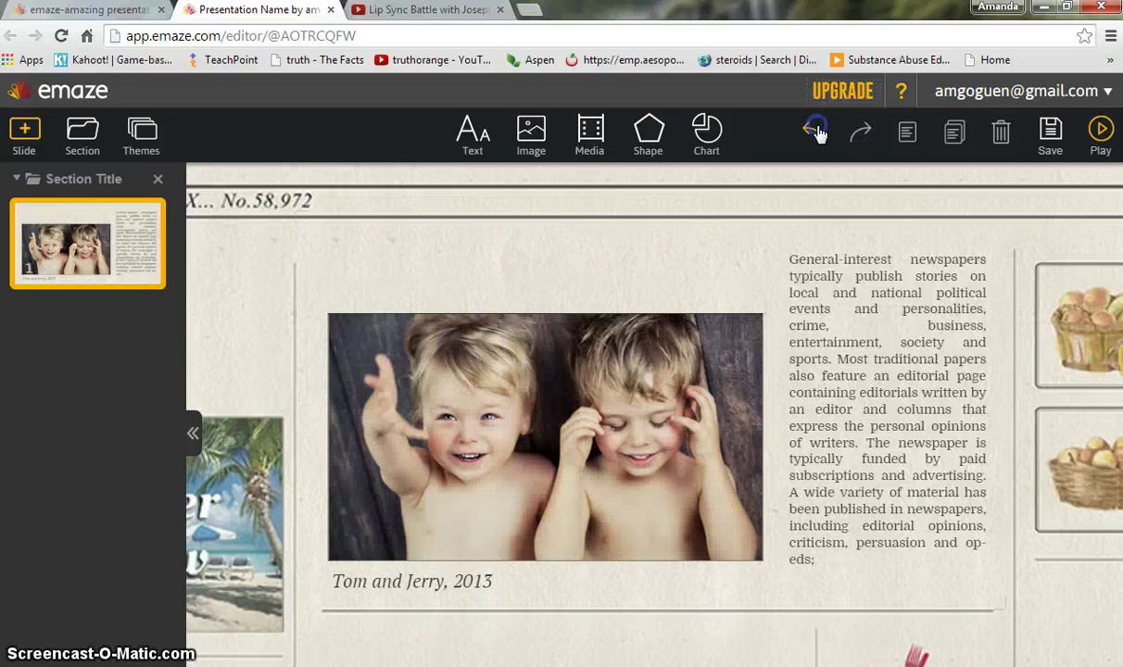
{"action": "left_click", "coordinate": [816, 132]}
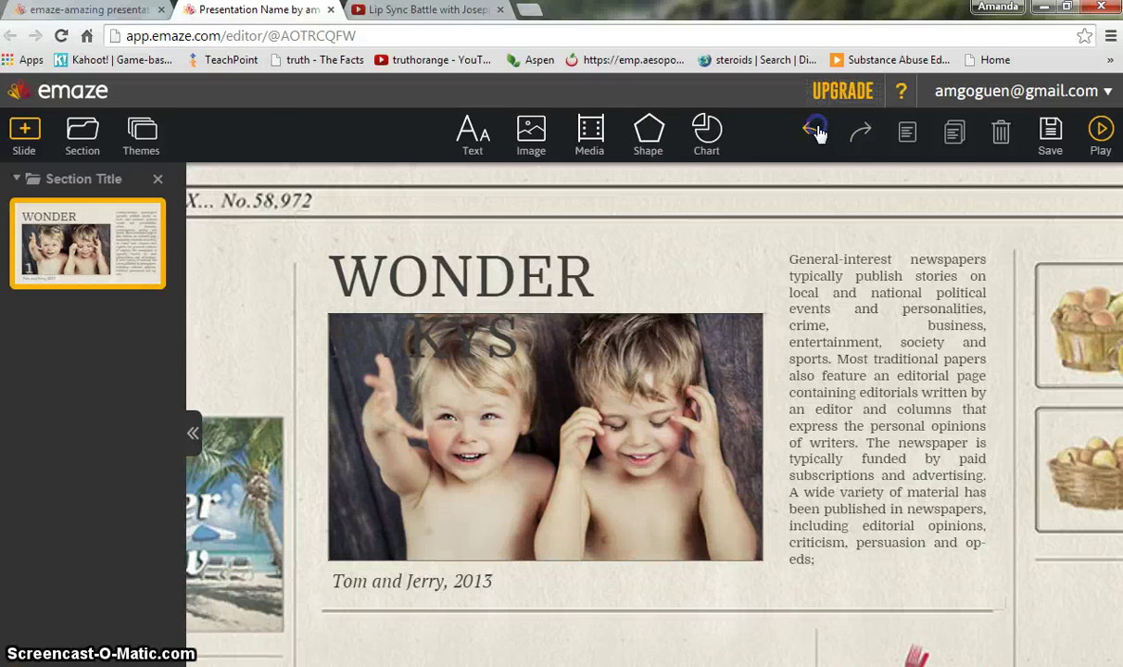
{"action": "left_click", "coordinate": [815, 132]}
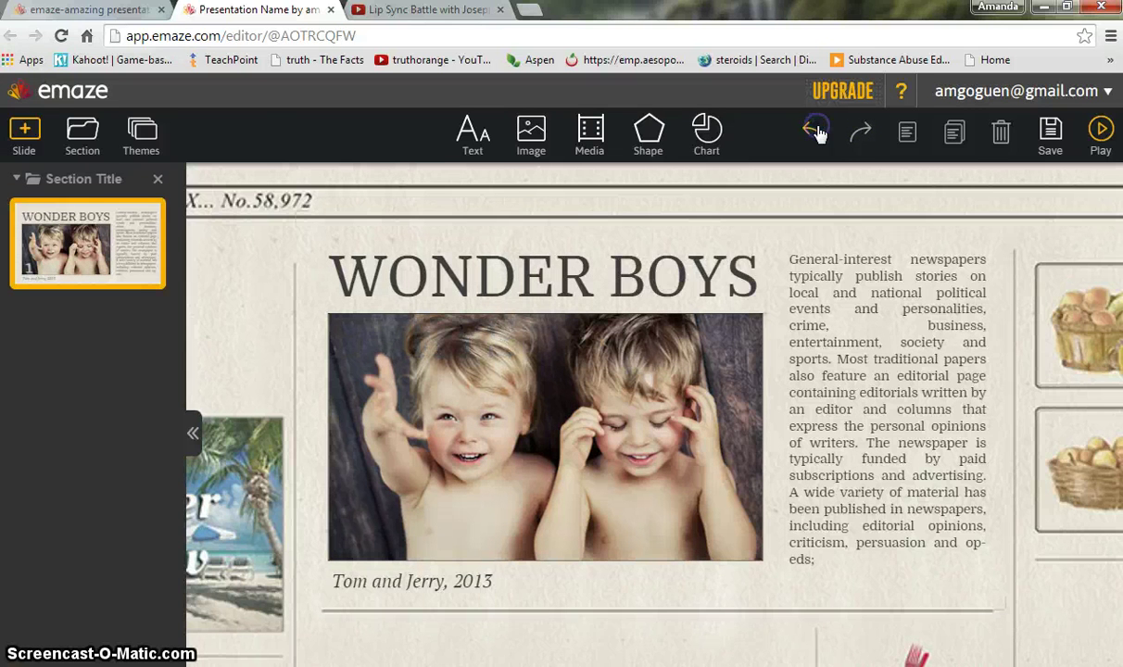
Insert a Title text box and a Sub Title text box on the slide, deleting each one again
{"action": "left_click", "coordinate": [489, 156]}
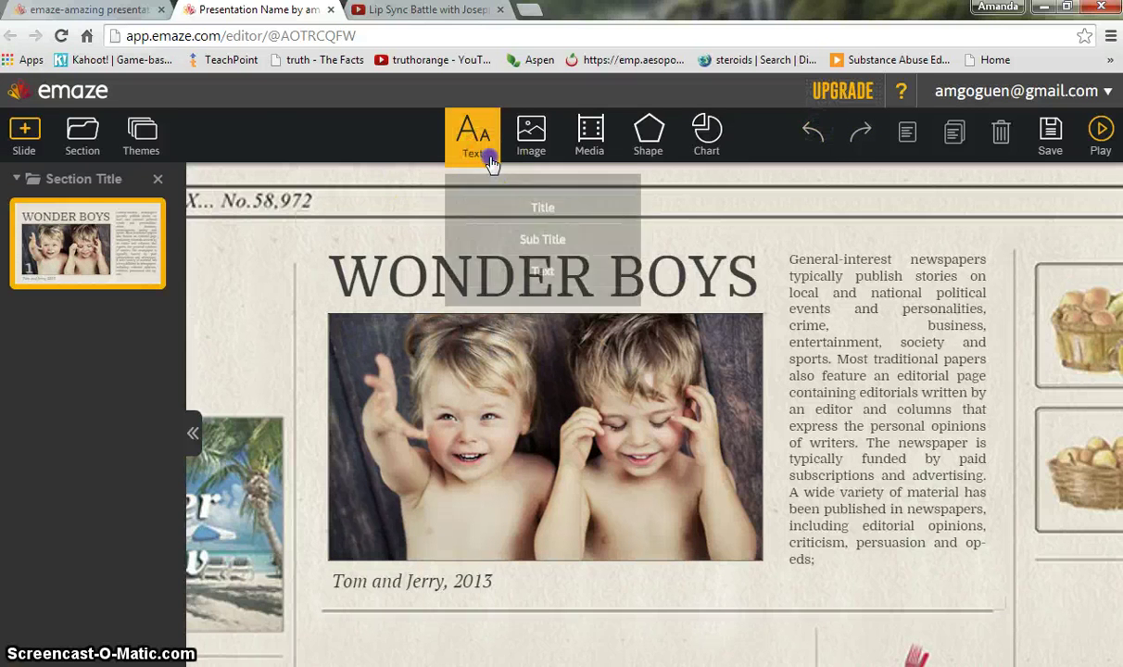
{"action": "left_click", "coordinate": [552, 211]}
{"action": "left_click", "coordinate": [439, 299]}
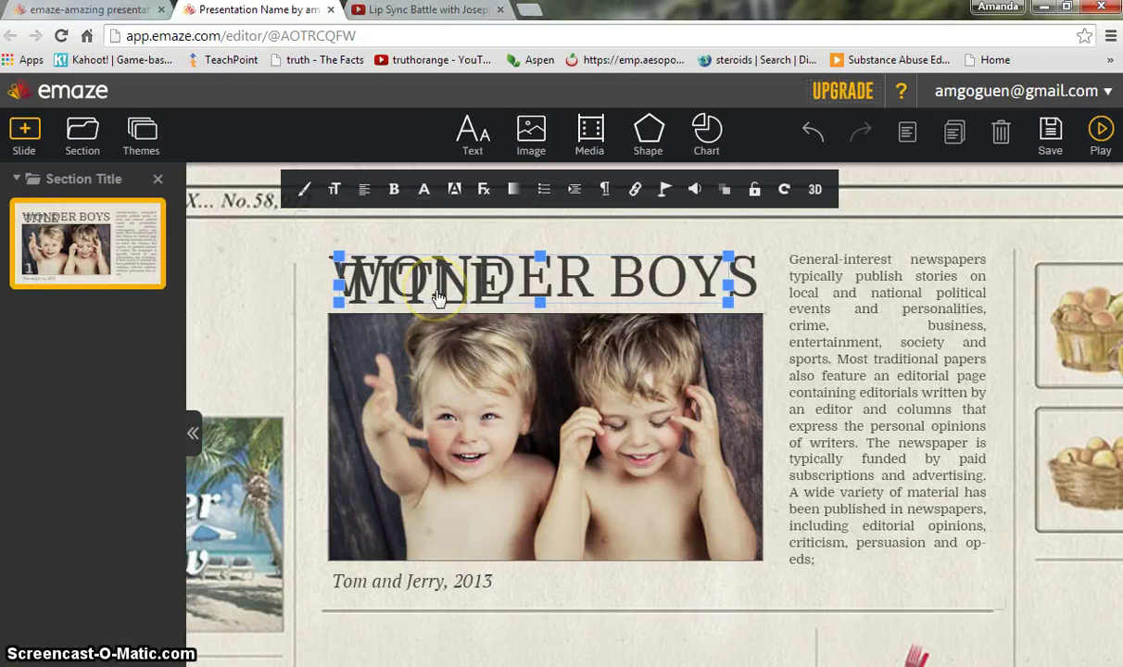
{"action": "key", "text": "Delete"}
{"action": "left_click", "coordinate": [489, 130]}
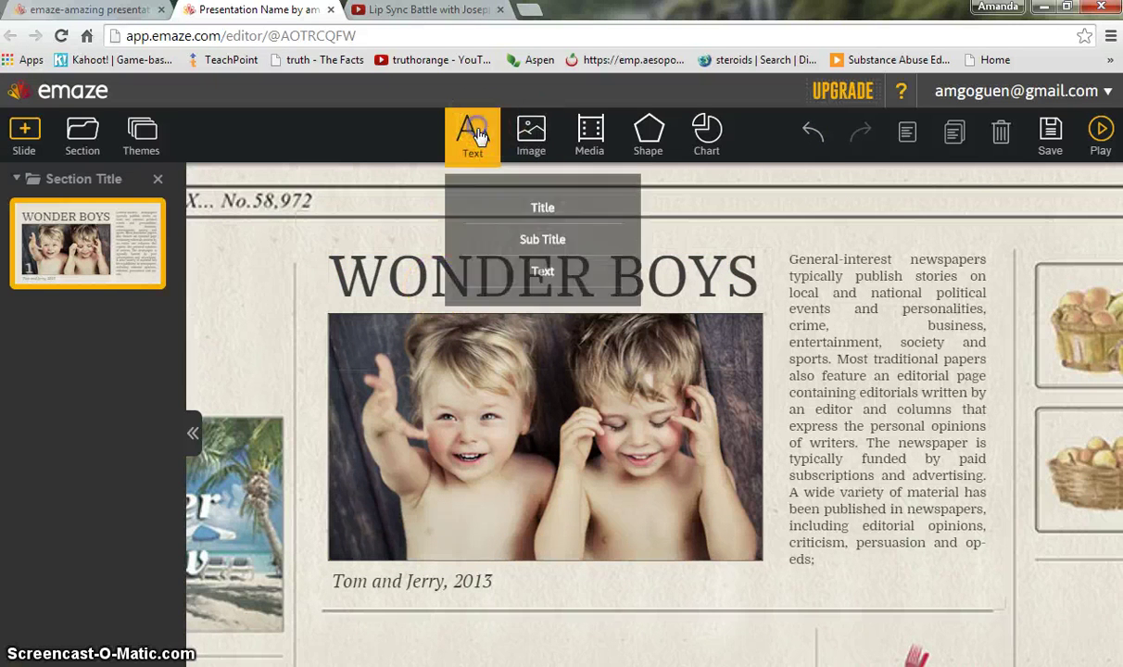
{"action": "left_click", "coordinate": [546, 243]}
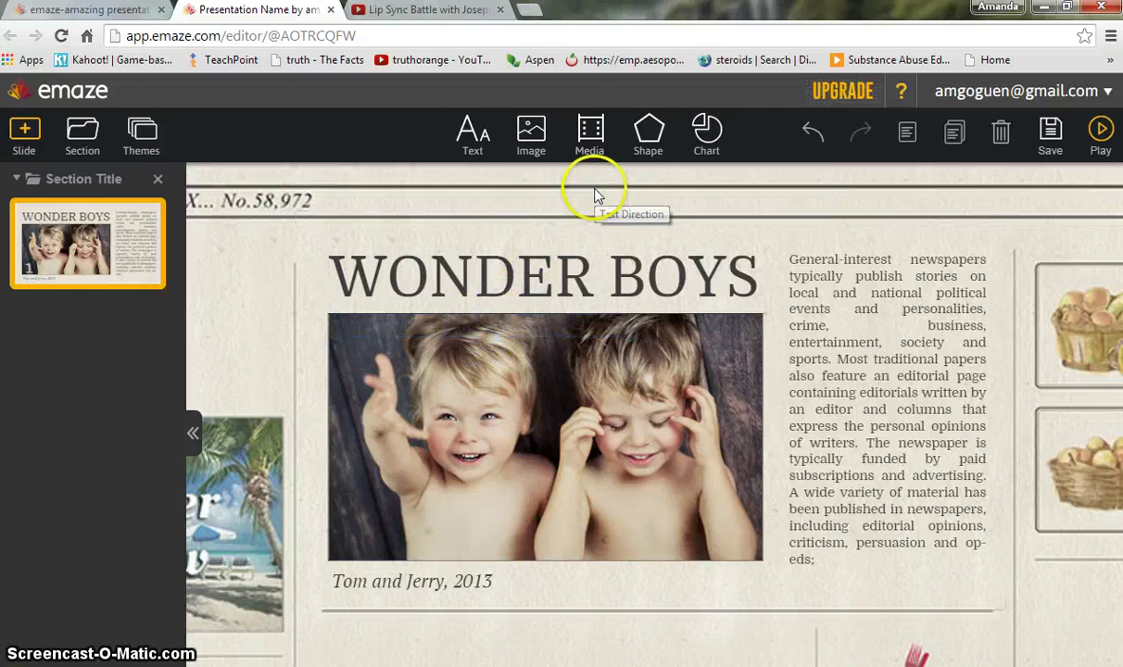
Insert a Text box, move it over the article column, and delete it
{"action": "left_click", "coordinate": [473, 137]}
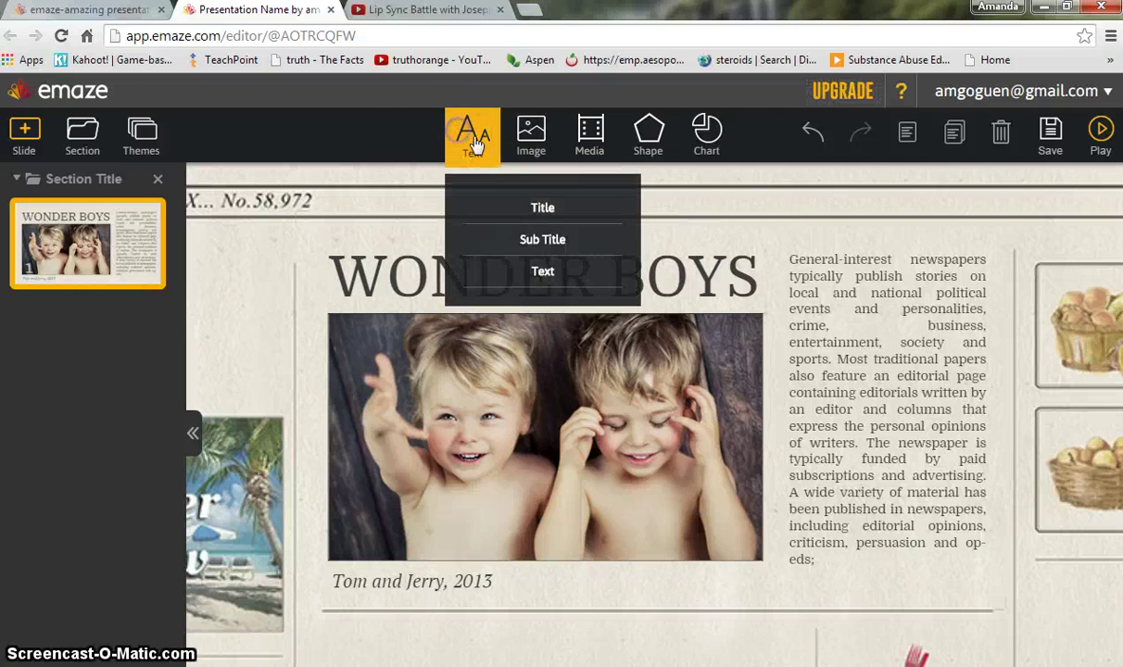
{"action": "left_click", "coordinate": [534, 274]}
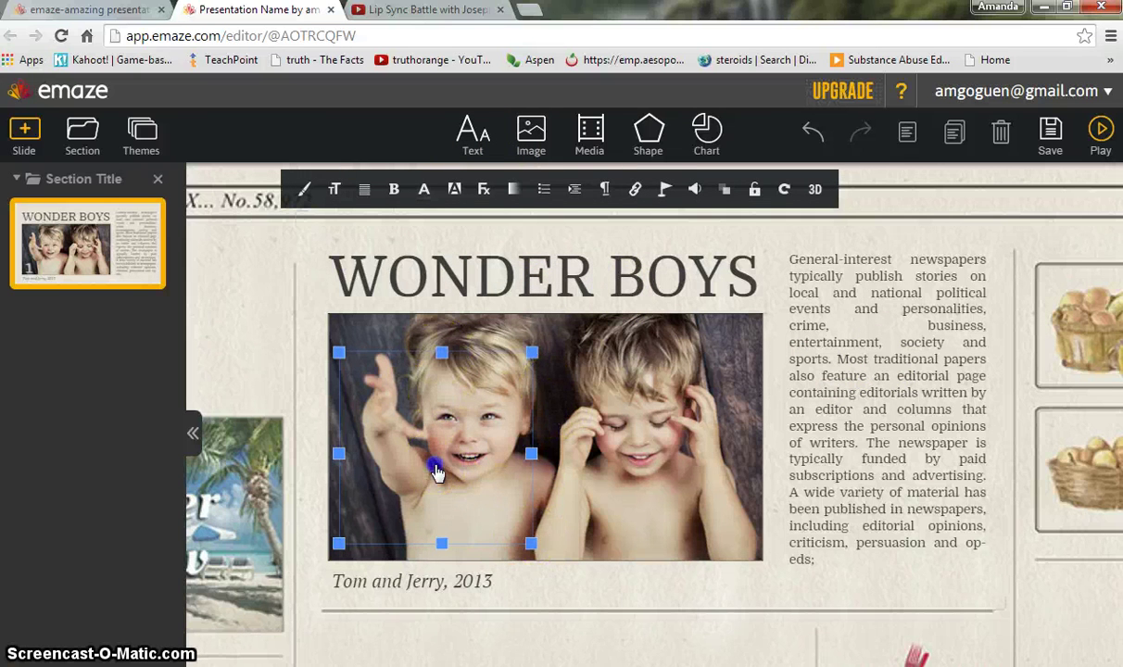
{"action": "left_click_drag", "start_coordinate": [437, 473], "coordinate": [834, 400]}
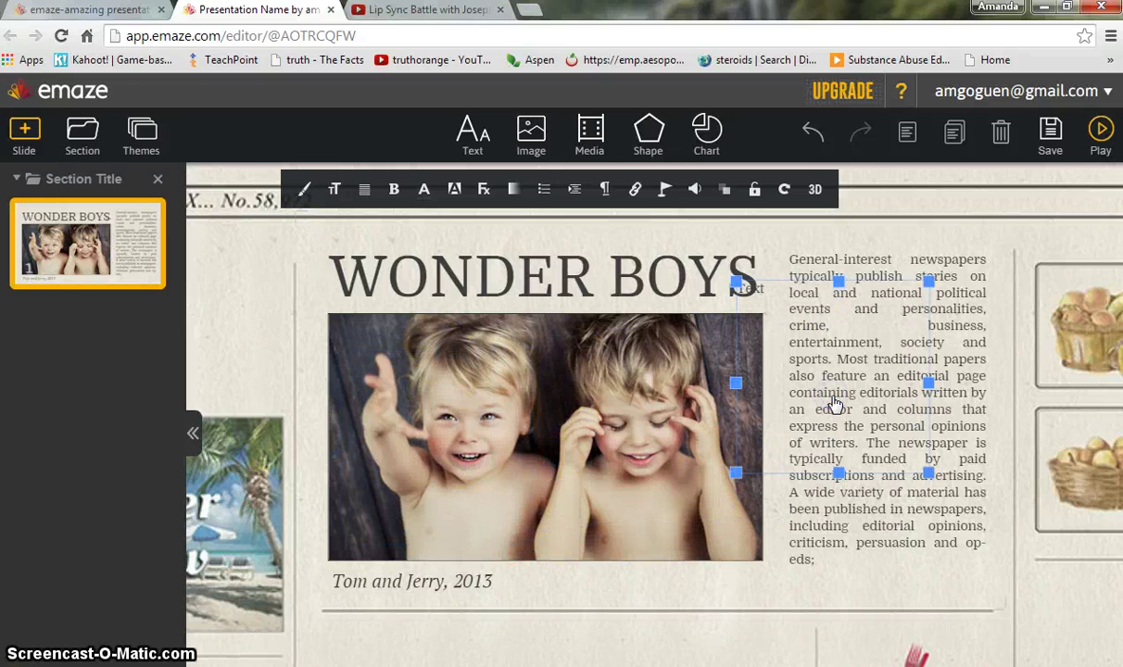
{"action": "key", "text": "Delete"}
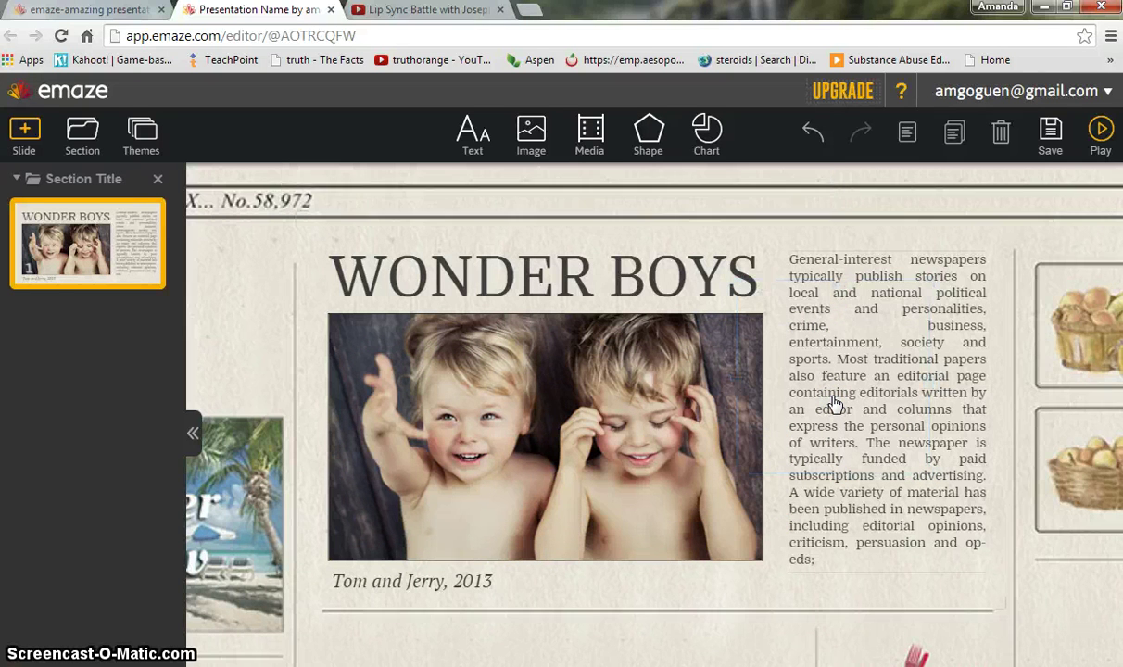
{"action": "left_click", "coordinate": [524, 148]}
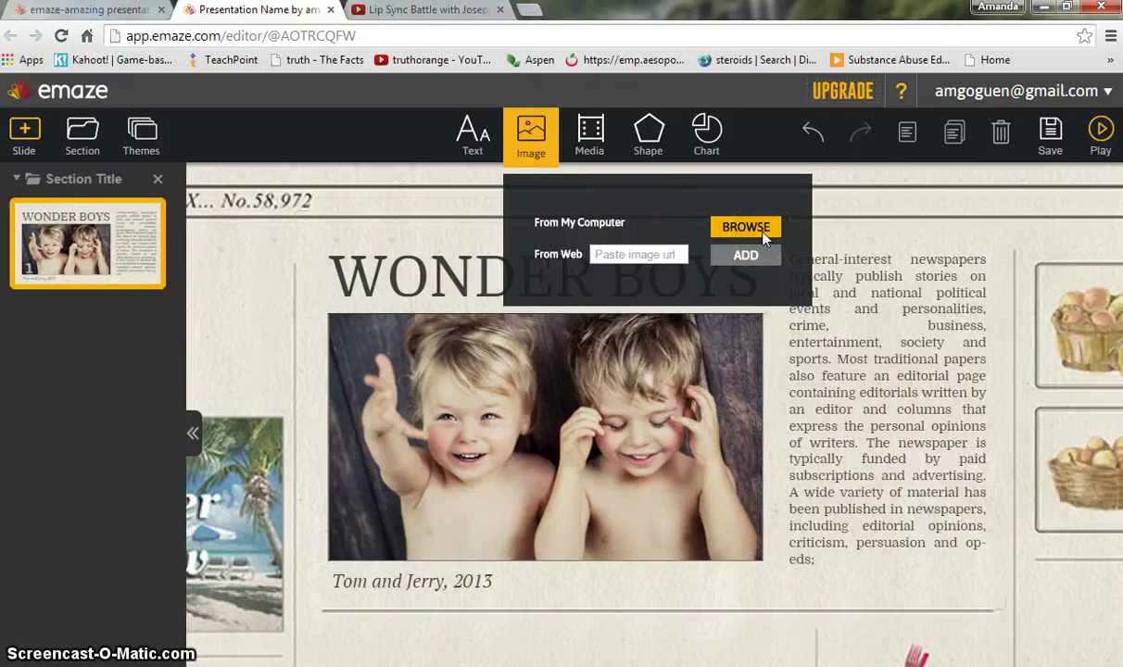
{"action": "left_click", "coordinate": [646, 254]}
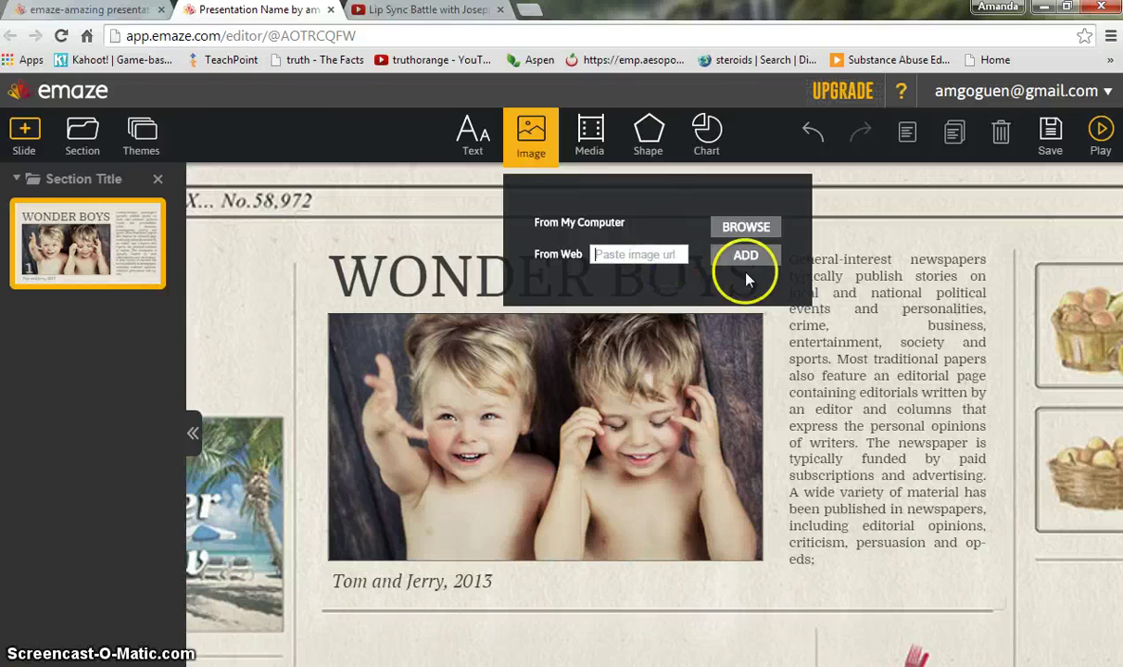
Insert the YouTube video "Lip Sync Battle with Joseph Gordon Levitt, Stephen Merchant and Jimmy Fallon" on the slide by copying its web address
{"action": "left_click", "coordinate": [590, 134]}
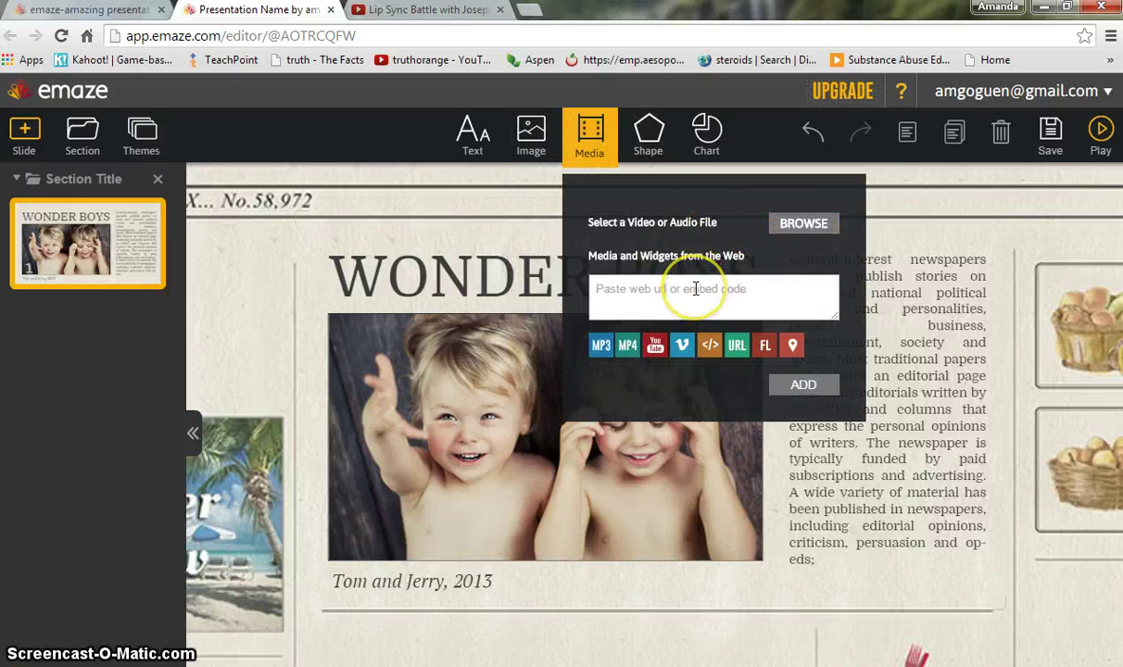
{"action": "left_click", "coordinate": [436, 9]}
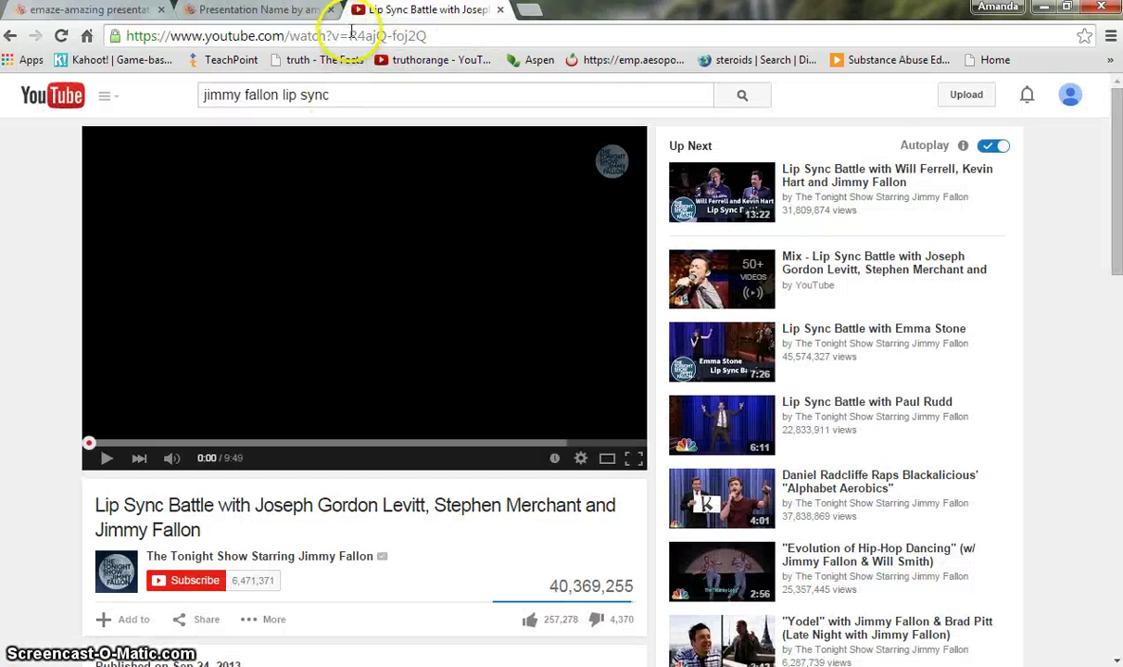
{"action": "left_click", "coordinate": [351, 40]}
{"action": "key", "text": "ctrl+c"}
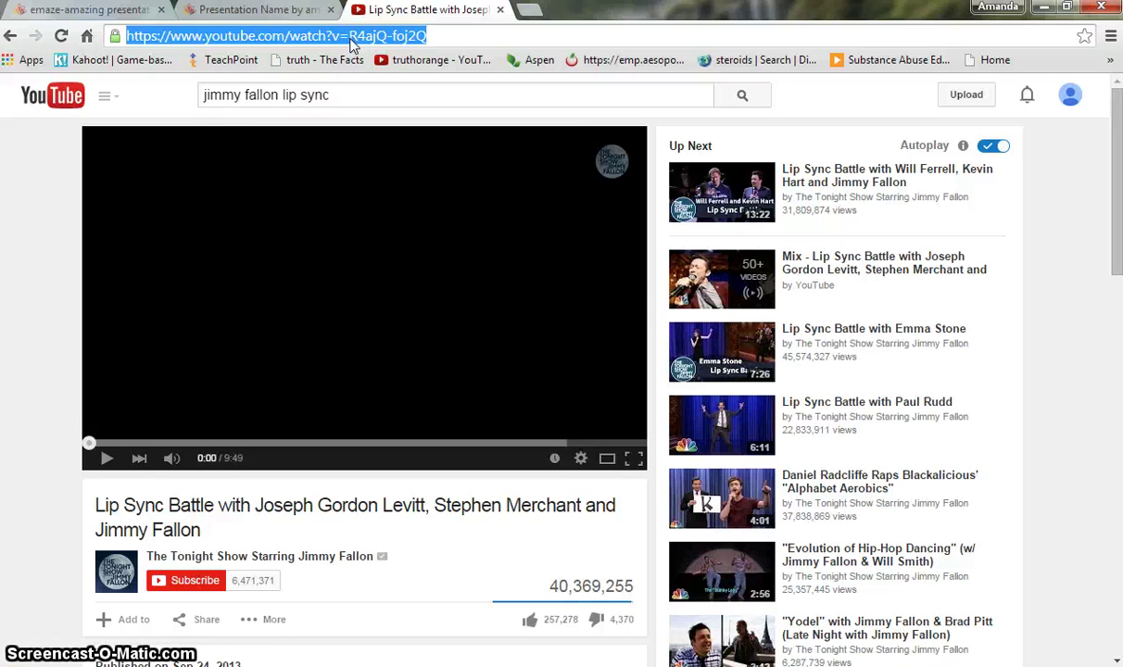
{"action": "left_click", "coordinate": [251, 10]}
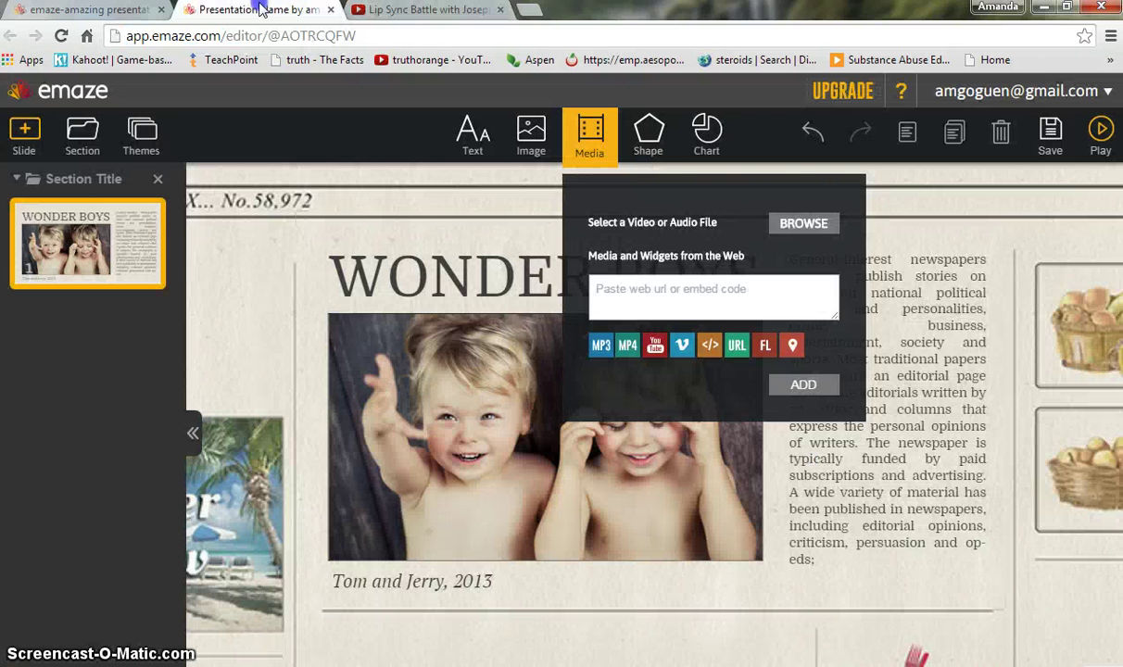
{"action": "left_click", "coordinate": [662, 305]}
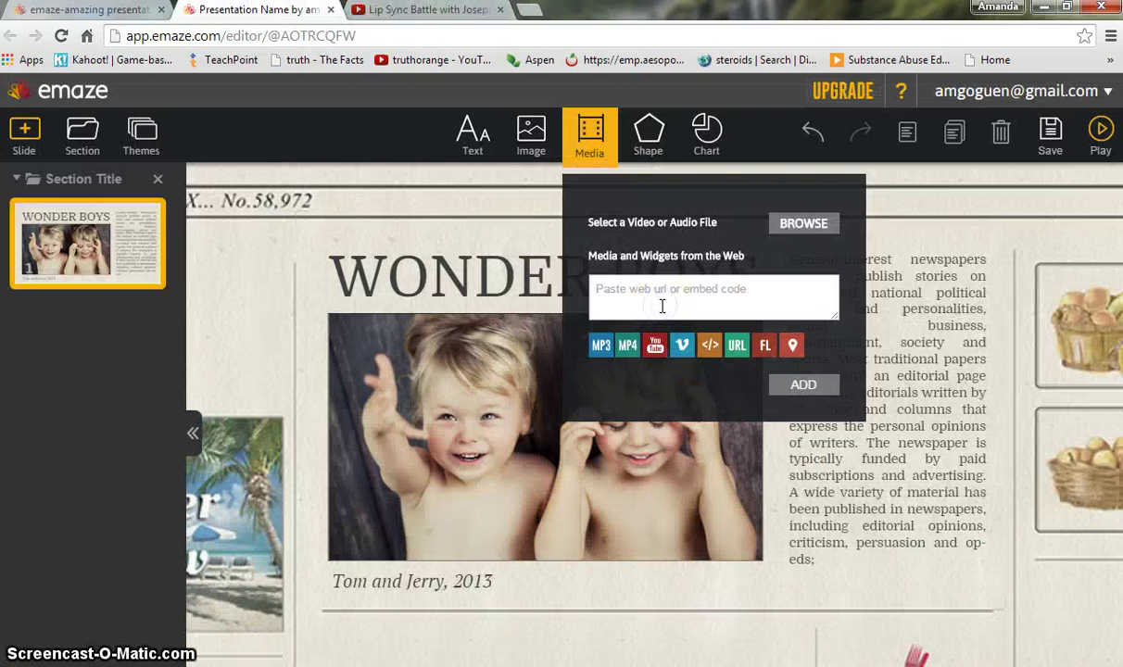
{"action": "key", "text": "ctrl+v"}
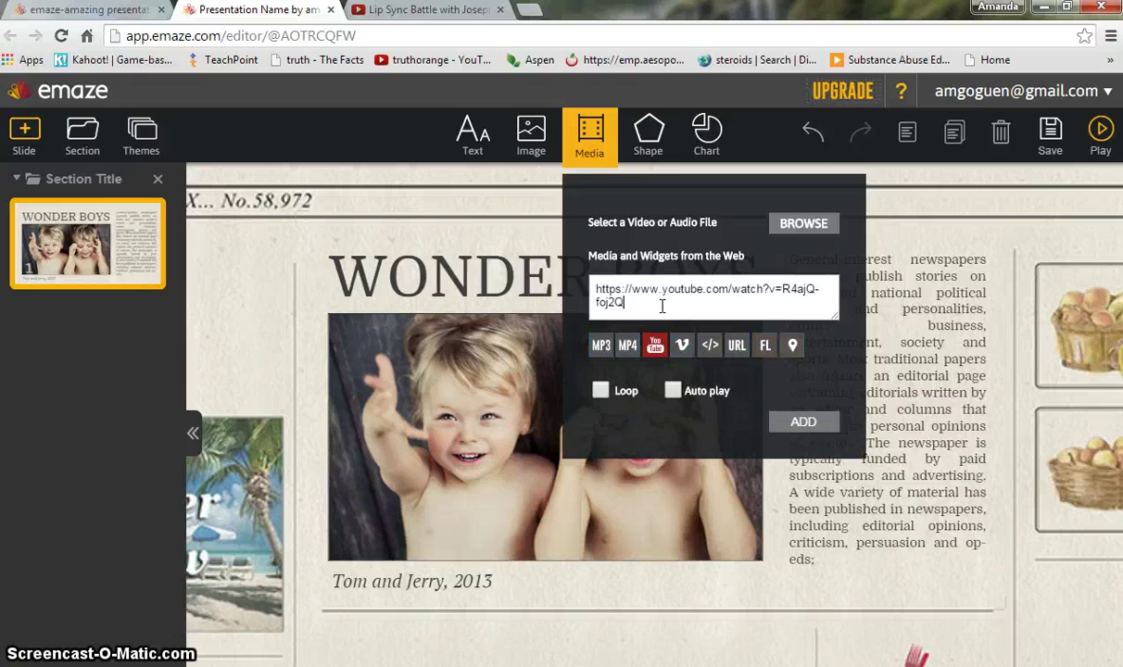
{"action": "left_click", "coordinate": [802, 422]}
Play and pause the embedded Lip Sync Battle video, and delete it from the slide
{"action": "left_click", "coordinate": [658, 419]}
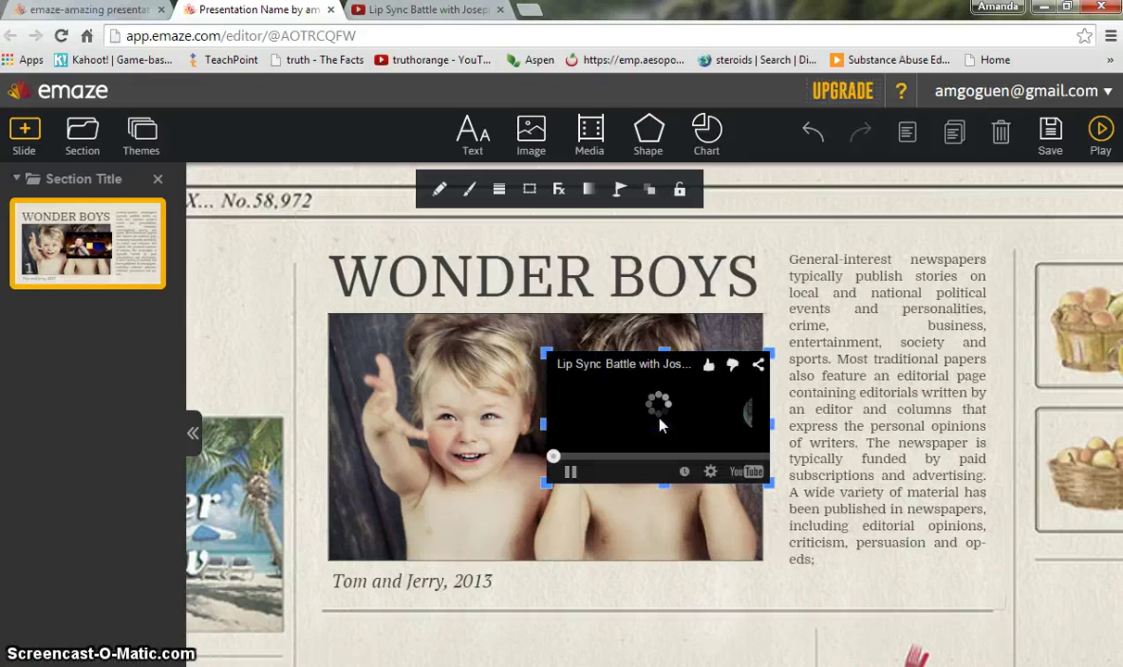
{"action": "left_click", "coordinate": [571, 471]}
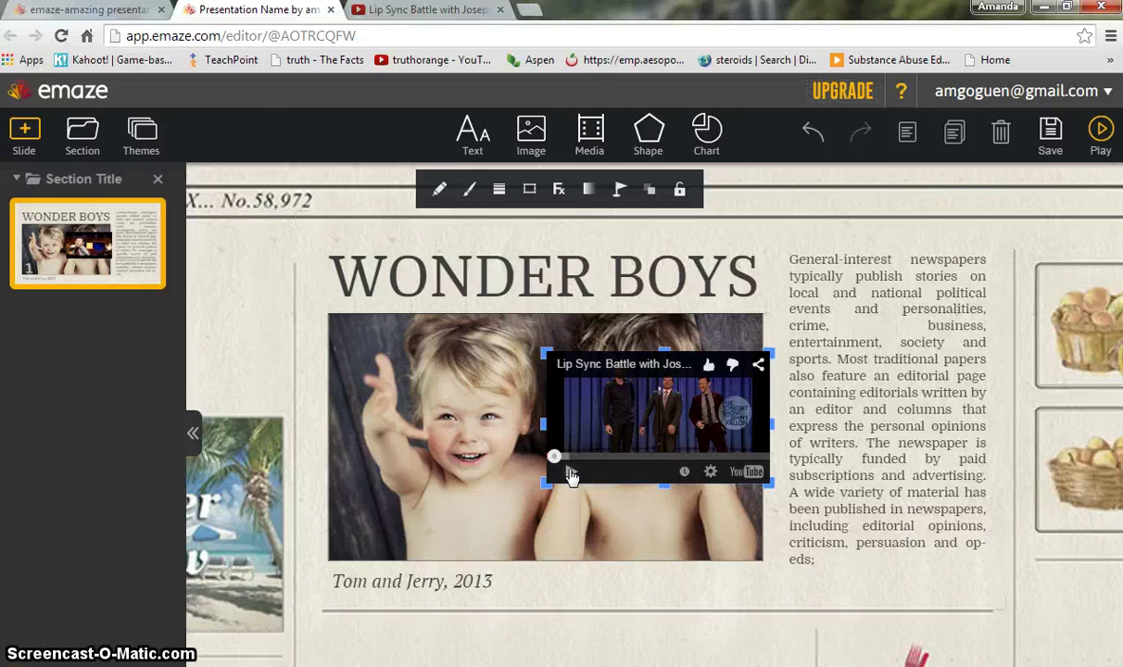
{"action": "left_click", "coordinate": [1004, 137]}
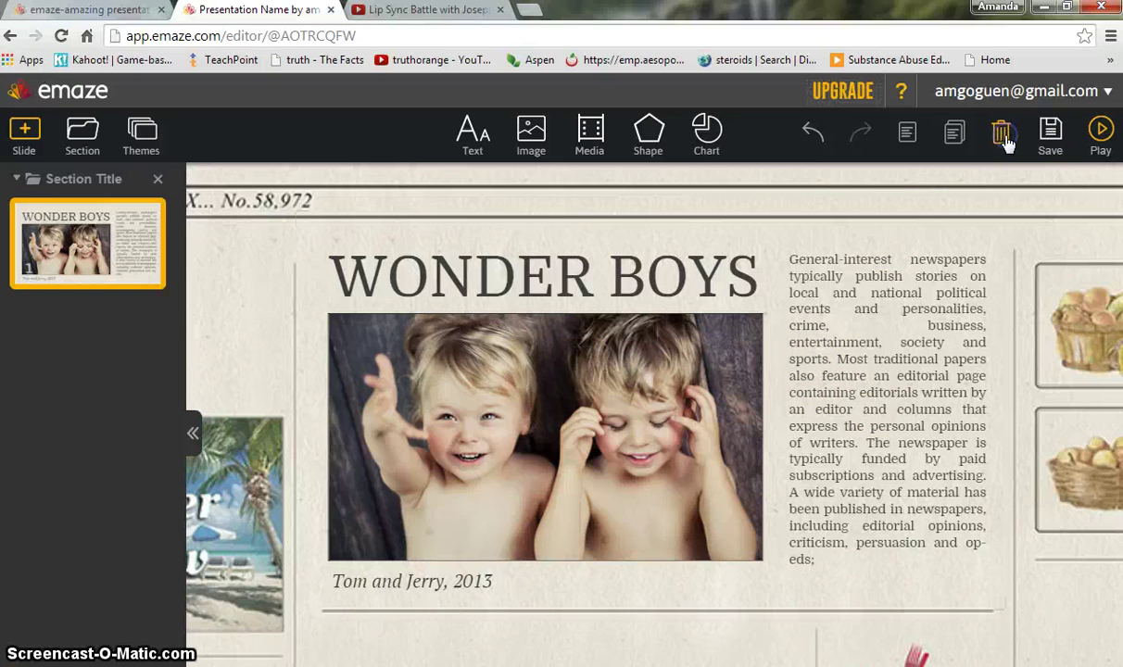
{"action": "left_click", "coordinate": [660, 138]}
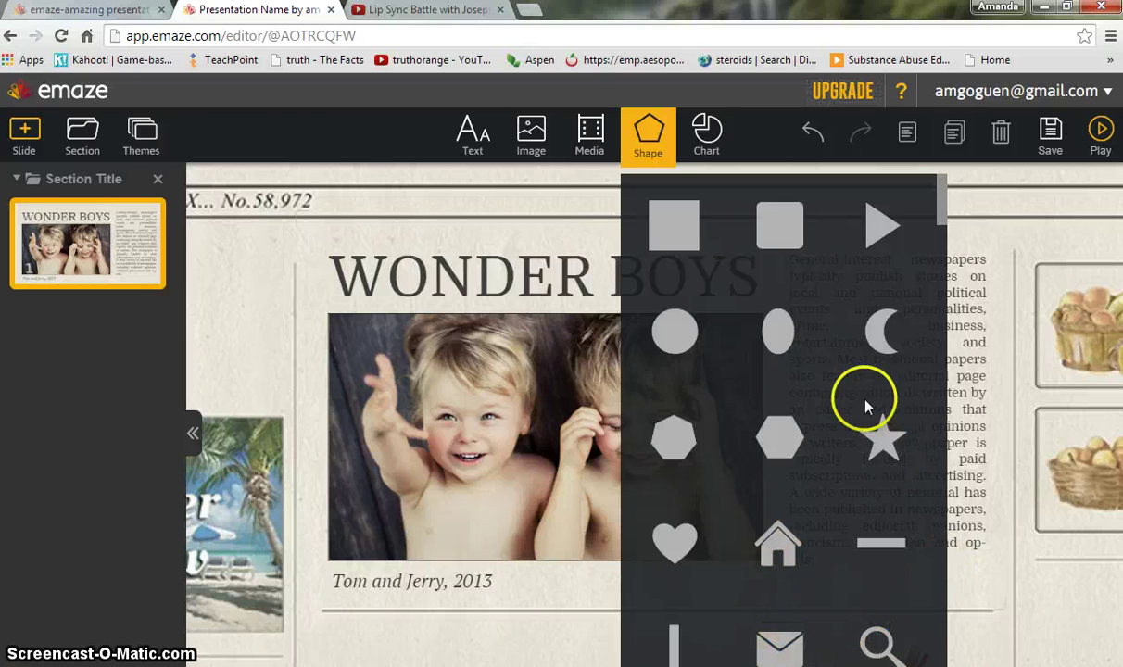
{"action": "left_click_drag", "start_coordinate": [942, 230], "coordinate": [945, 469]}
{"action": "left_click", "coordinate": [708, 139]}
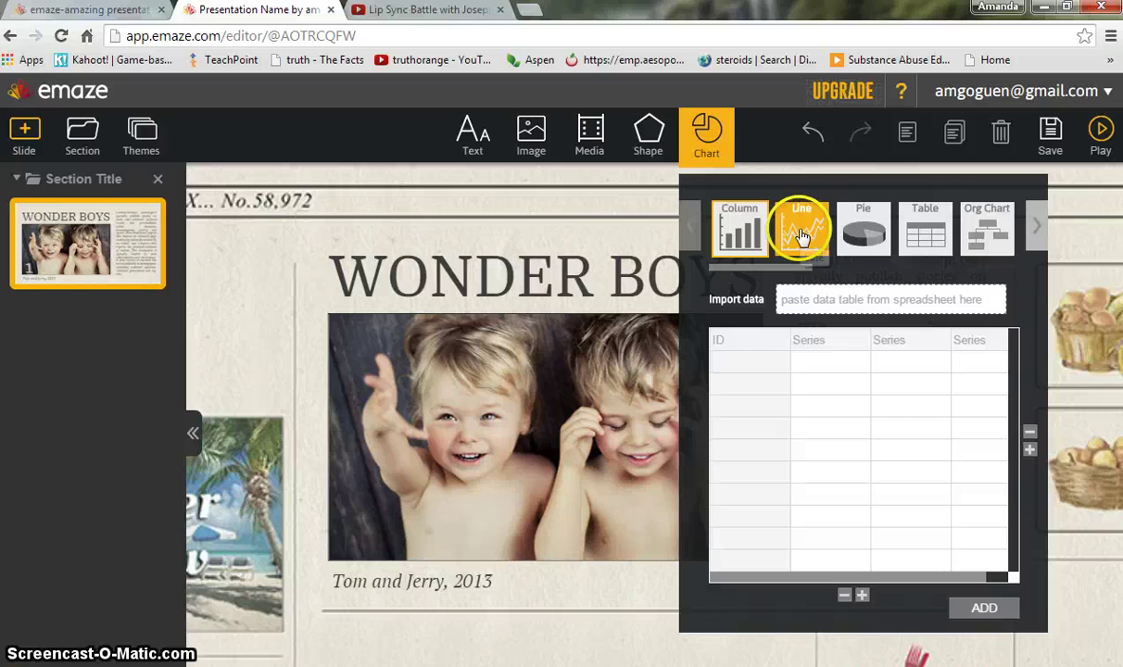
{"action": "left_click", "coordinate": [987, 230]}
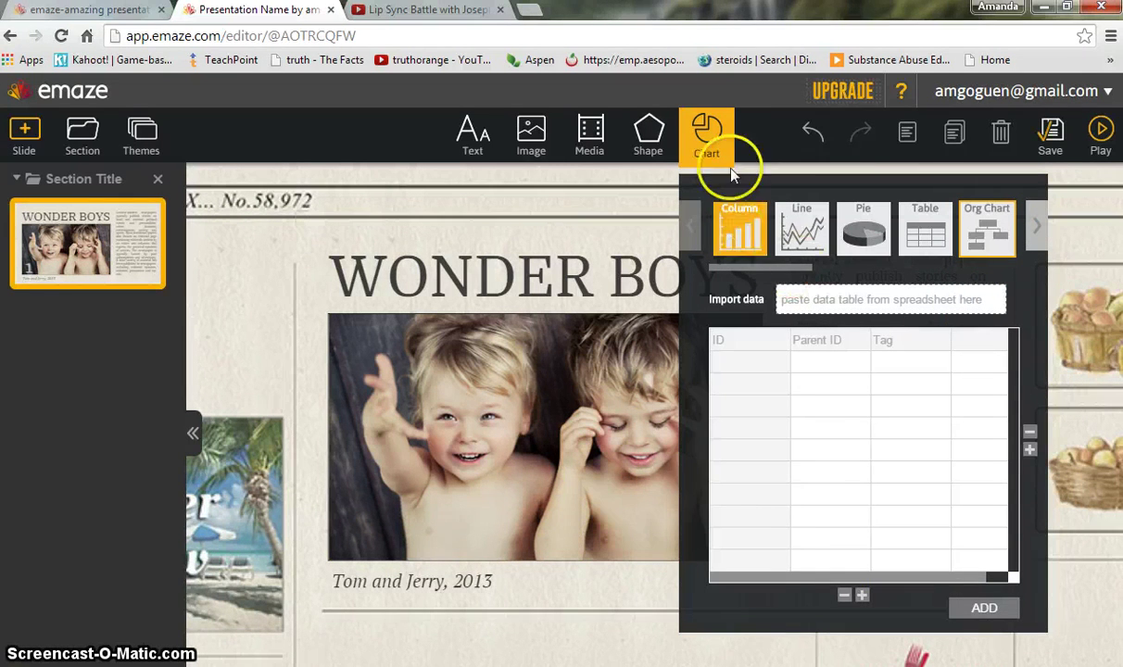
{"action": "left_click", "coordinate": [713, 135]}
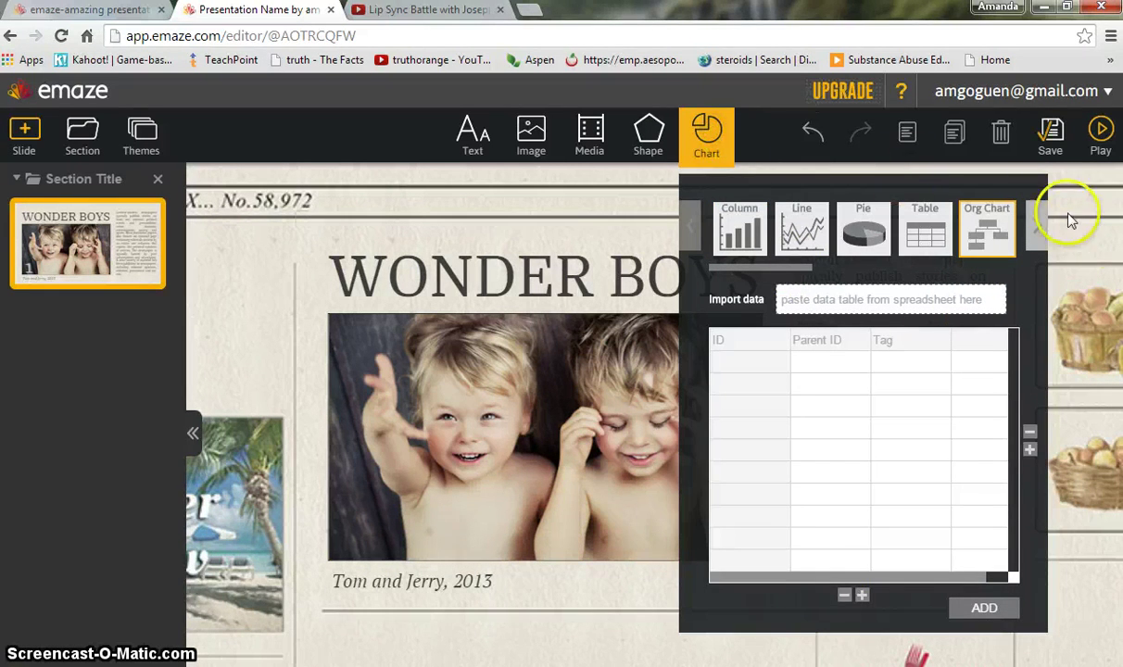
Save the presentation under the name Example
{"action": "left_click", "coordinate": [1048, 148]}
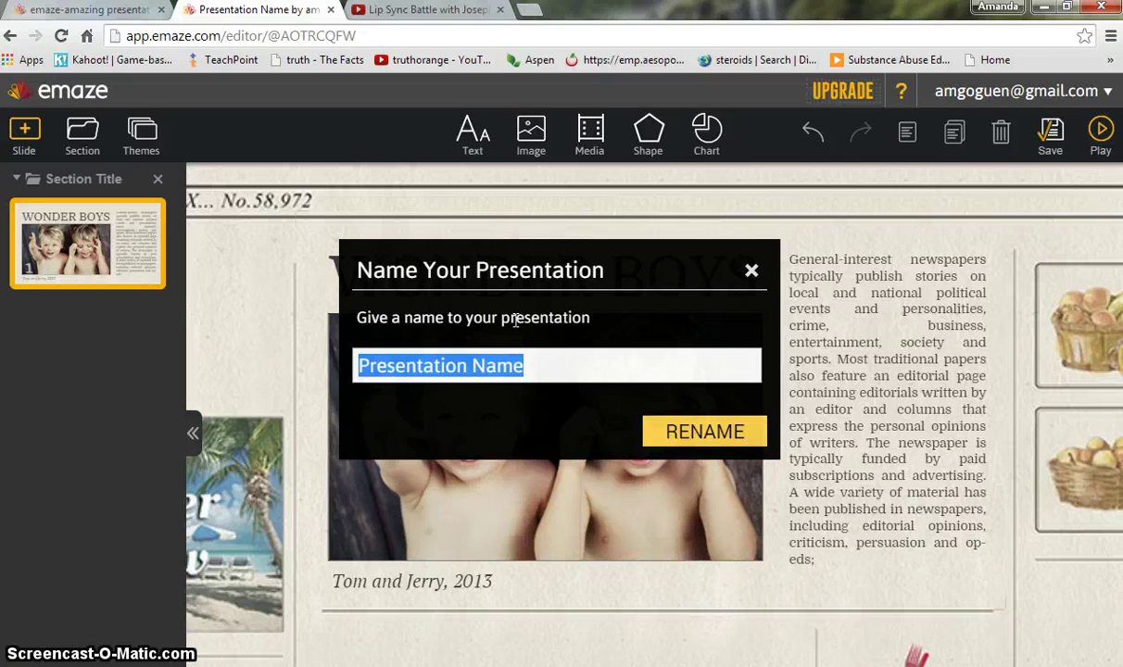
{"action": "type", "text": "Example"}
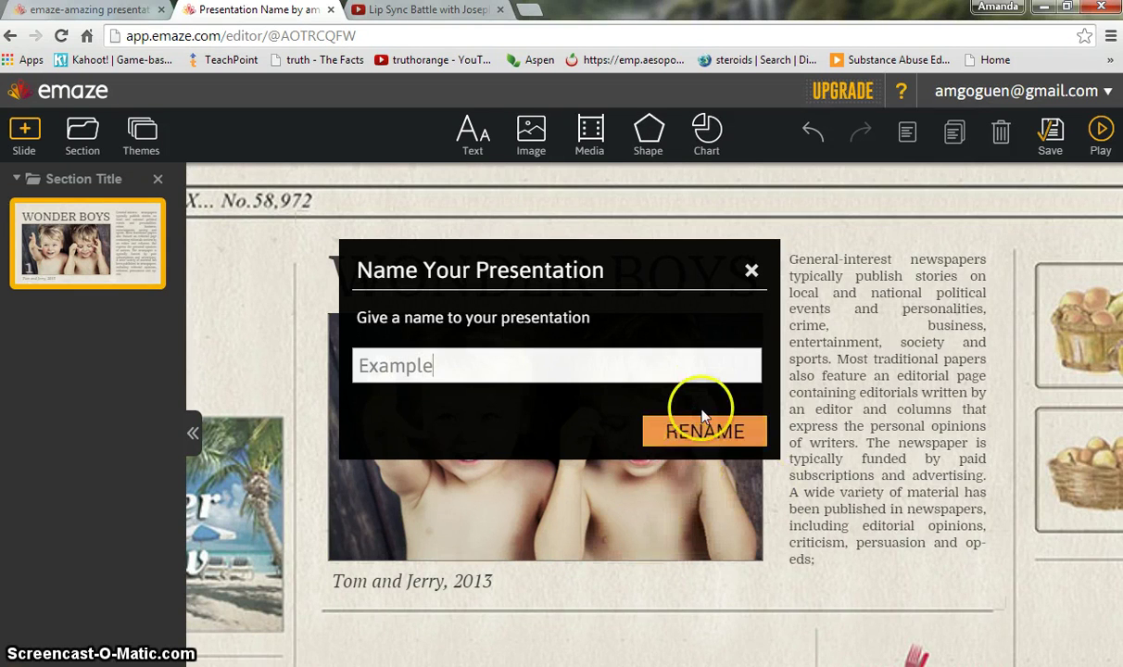
{"action": "left_click", "coordinate": [704, 432]}
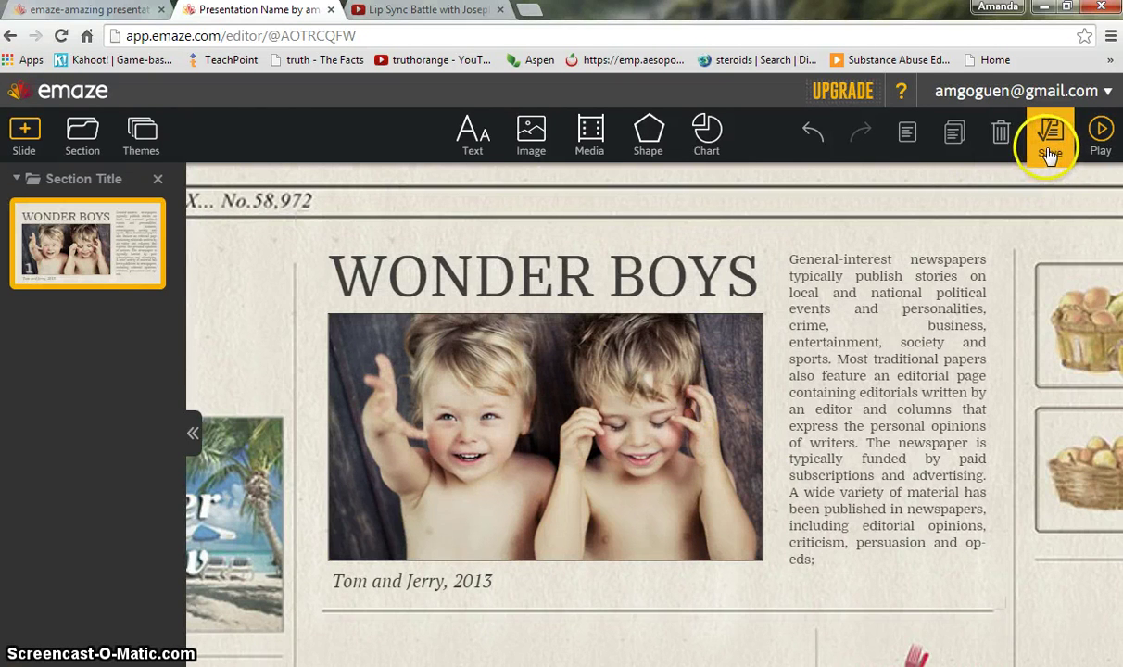
Duplicate the WONDER BOYS slide twice so the section holds three copies of it
{"action": "left_click", "coordinate": [909, 134]}
{"action": "left_click", "coordinate": [908, 139]}
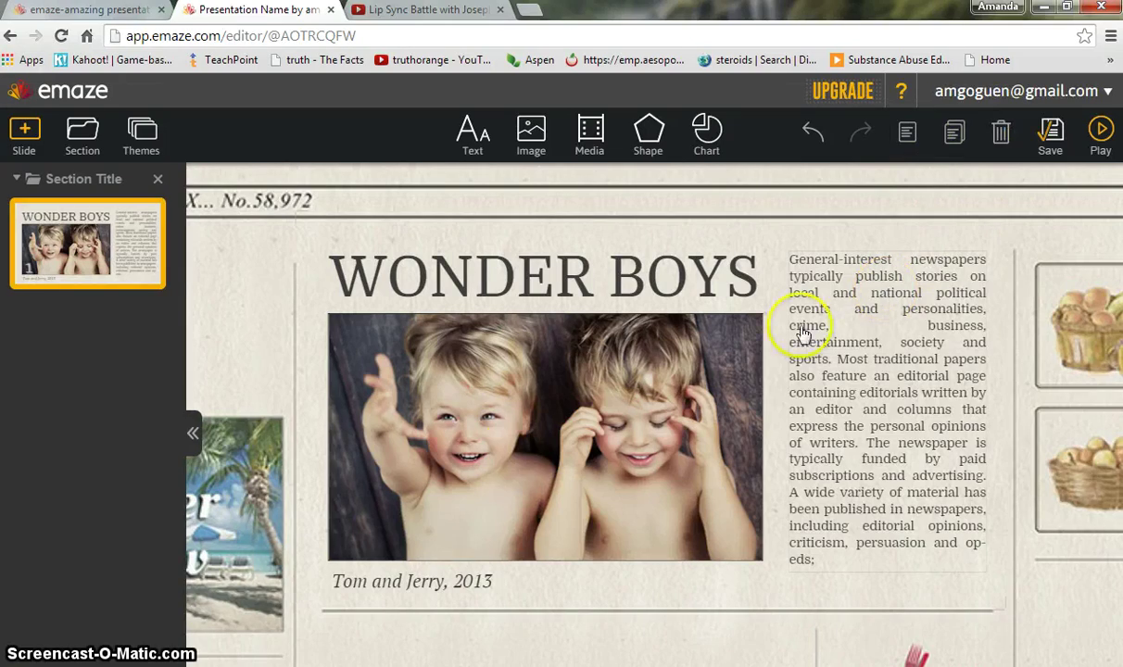
{"action": "left_click", "coordinate": [956, 132]}
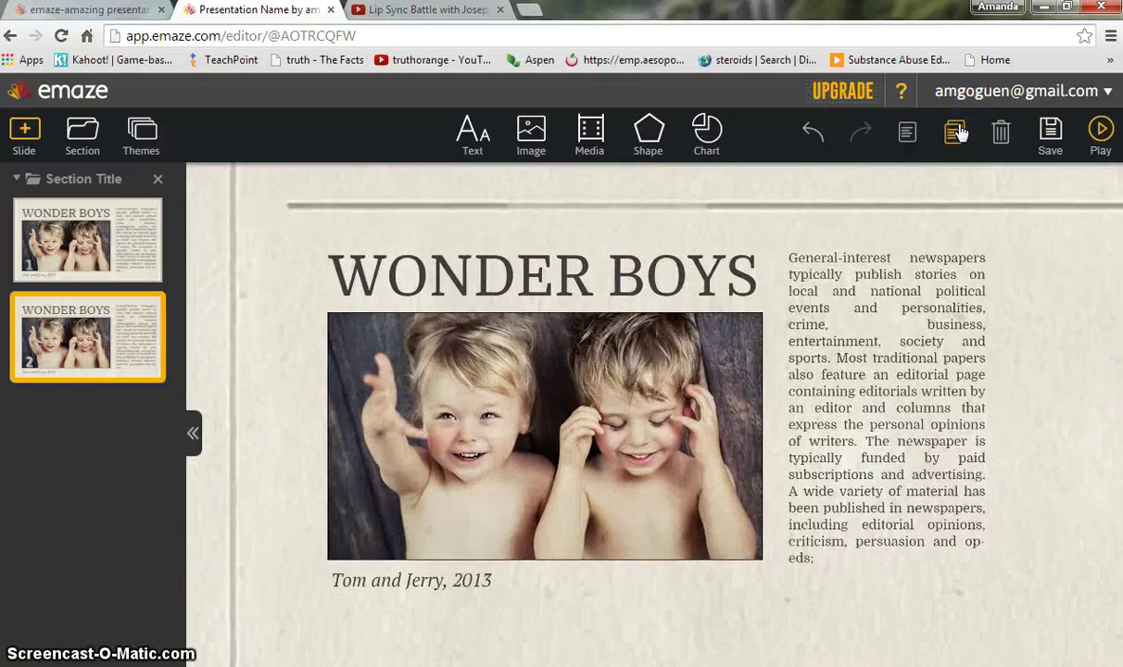
{"action": "left_click", "coordinate": [956, 133]}
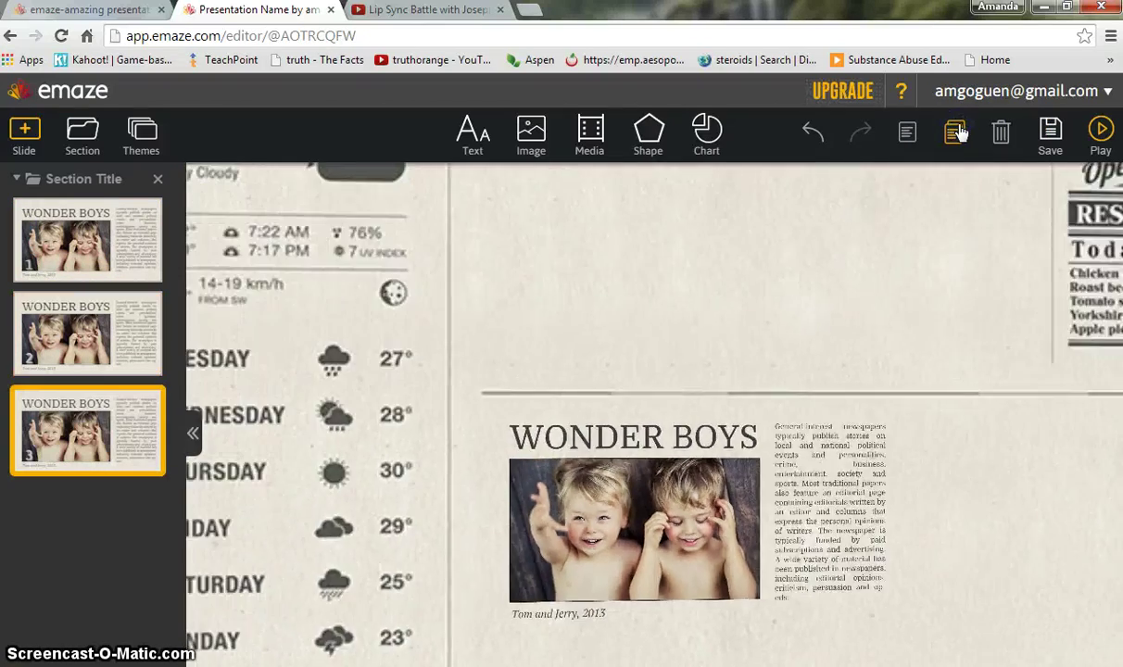
{"action": "mouse_move", "coordinate": [148, 410]}
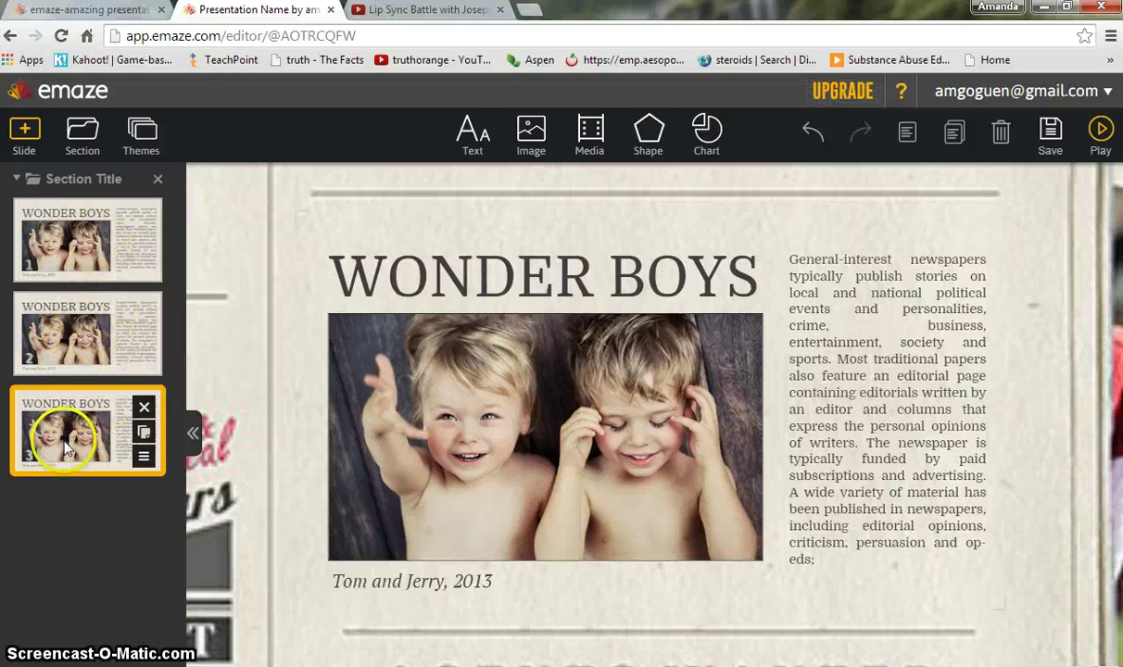
Rename the existing section as Example 1, and add a second section named Example 2
{"action": "left_click", "coordinate": [109, 179]}
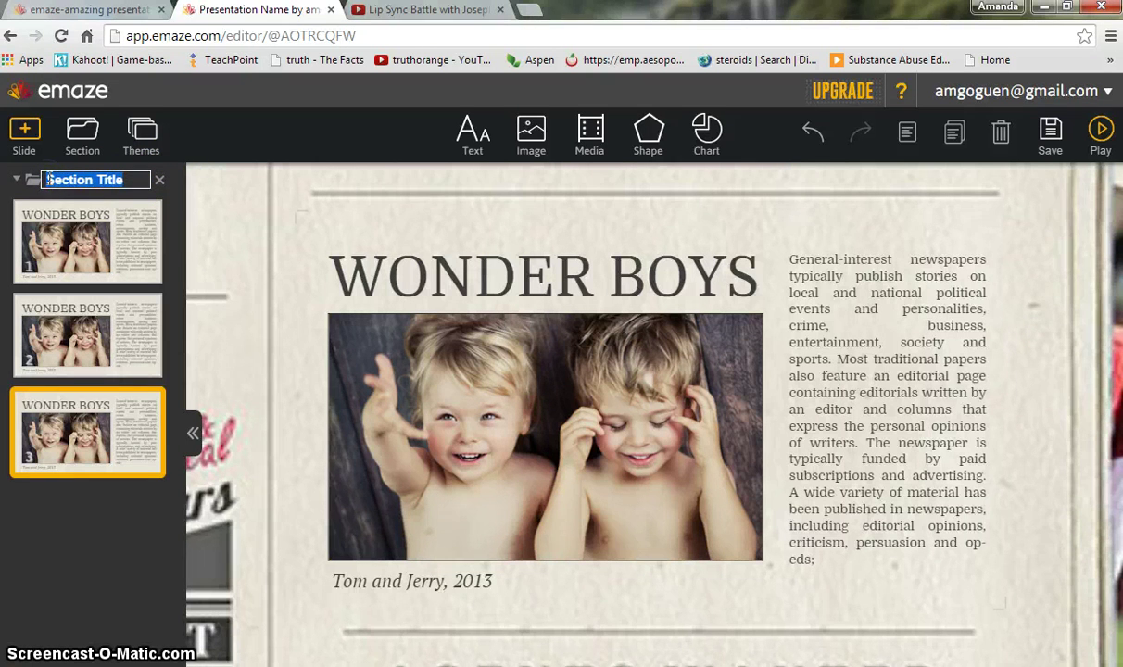
{"action": "type", "text": "Example 1"}
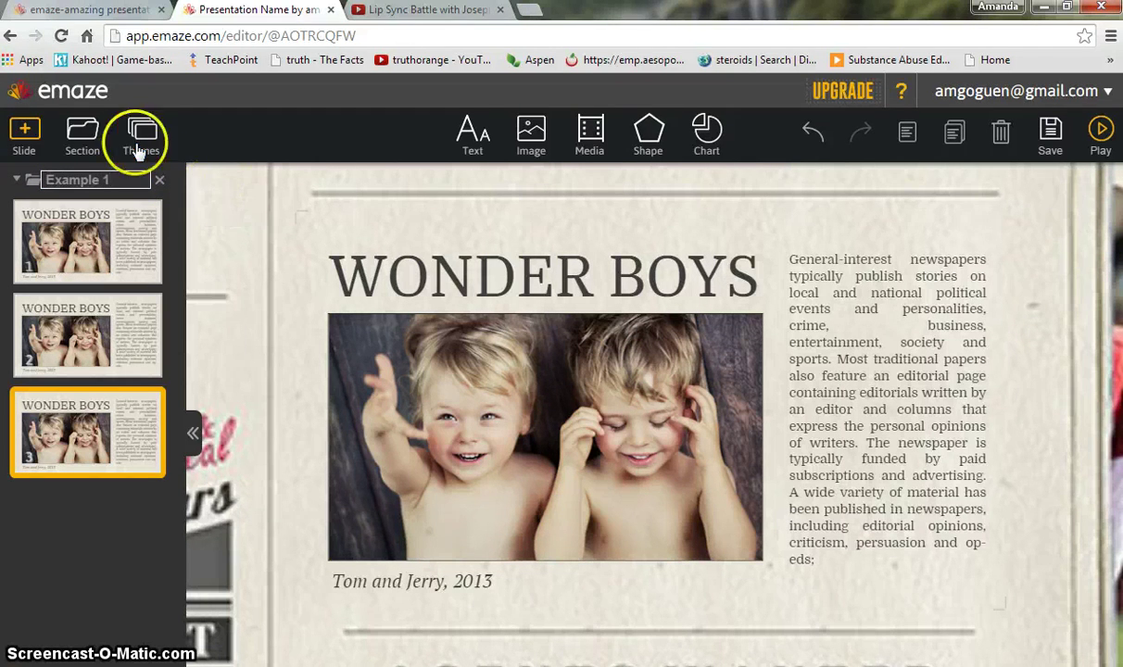
{"action": "left_click", "coordinate": [88, 129]}
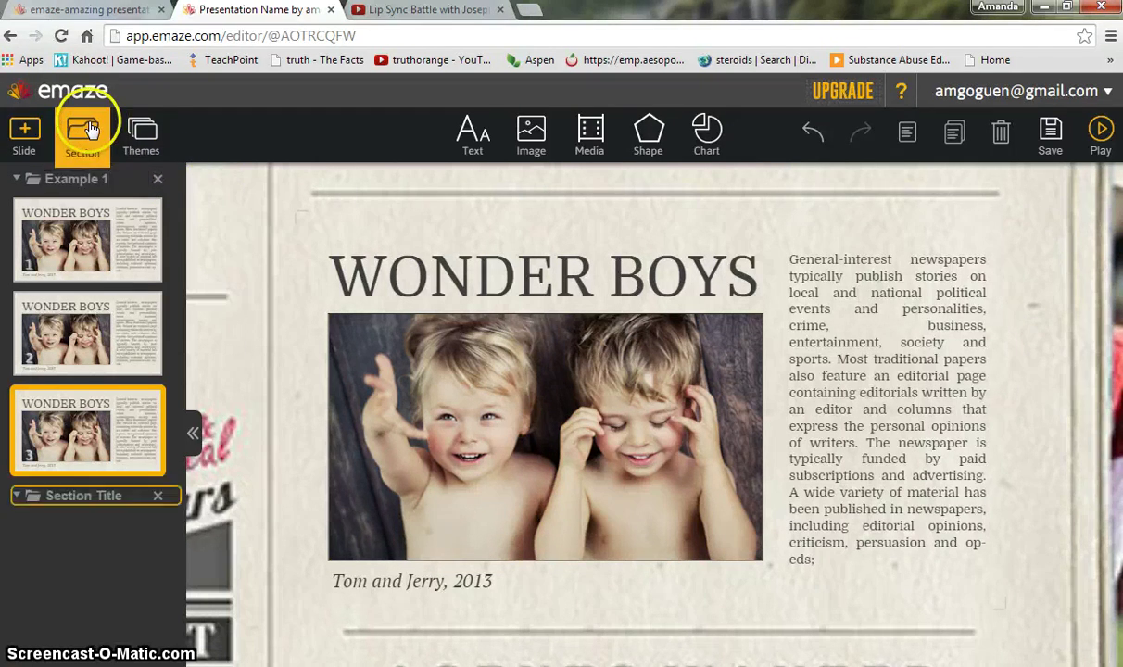
{"action": "left_click", "coordinate": [96, 496]}
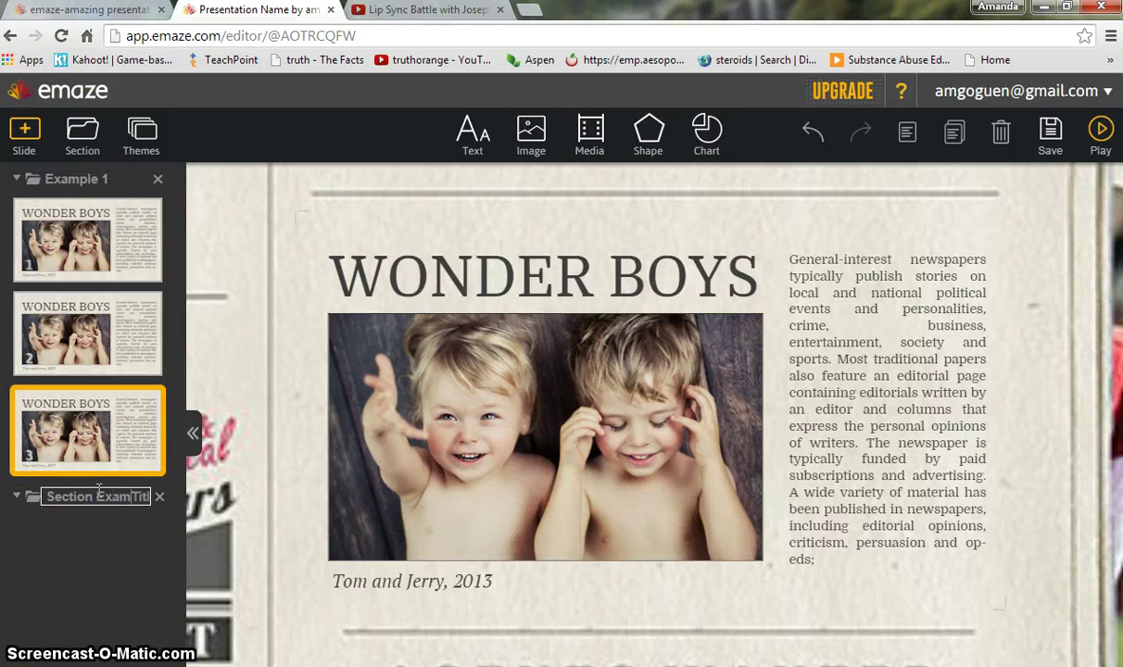
{"action": "type", "text": "Section Example"}
{"action": "left_click_drag", "start_coordinate": [94, 498], "coordinate": [40, 501]}
{"action": "key", "text": "BackSpace"}
{"action": "left_click_drag", "start_coordinate": [136, 498], "coordinate": [76, 505]}
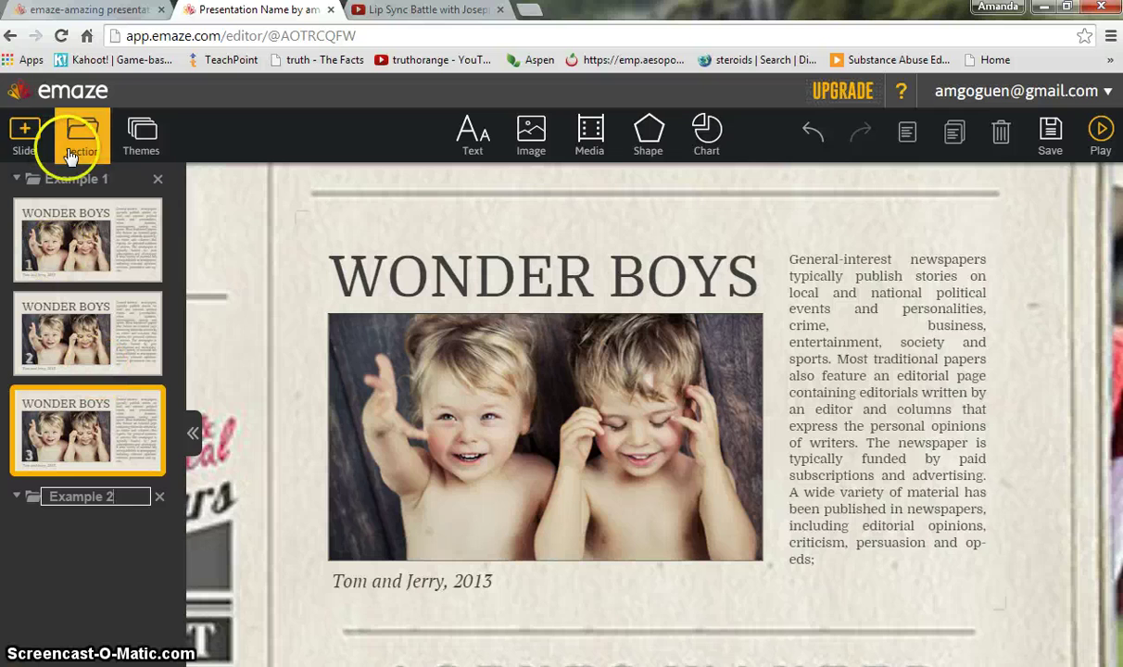
{"action": "left_click", "coordinate": [23, 149]}
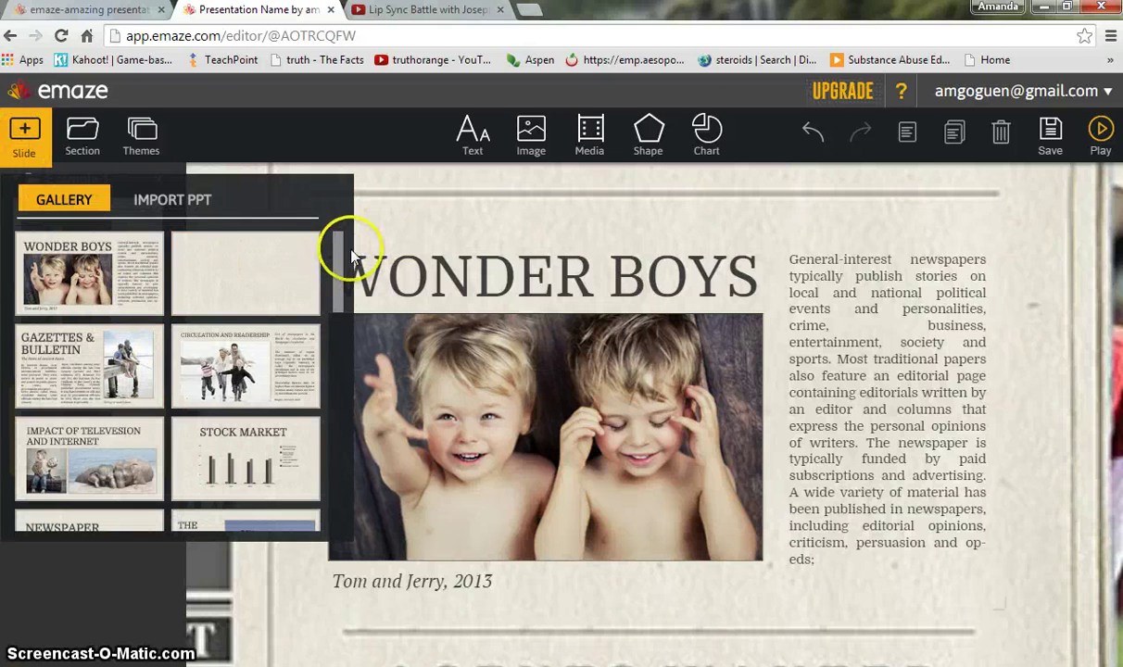
{"action": "left_click_drag", "start_coordinate": [337, 267], "coordinate": [357, 484]}
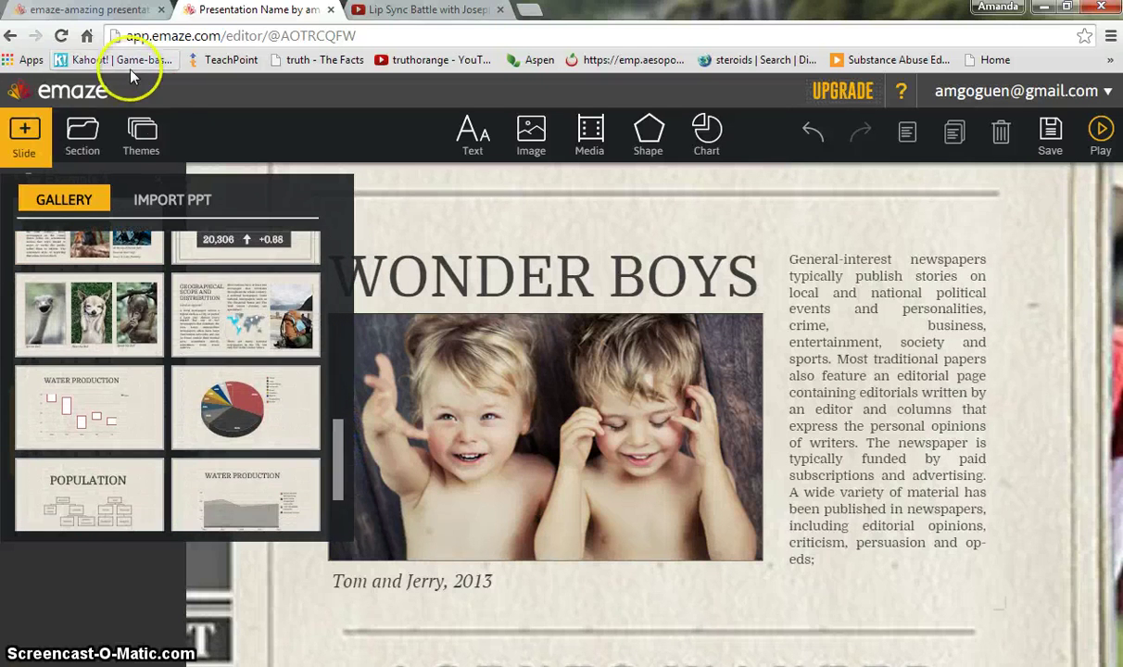
{"action": "left_click", "coordinate": [142, 125]}
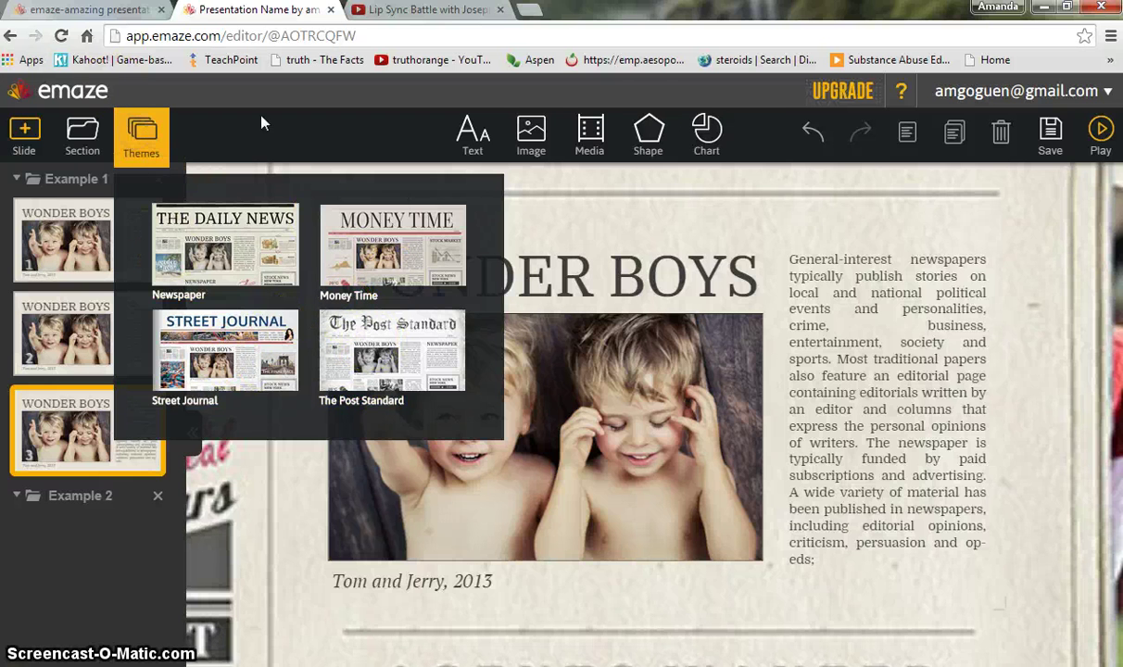
Save the presentation and return to the list of own presentations
{"action": "left_click", "coordinate": [1054, 134]}
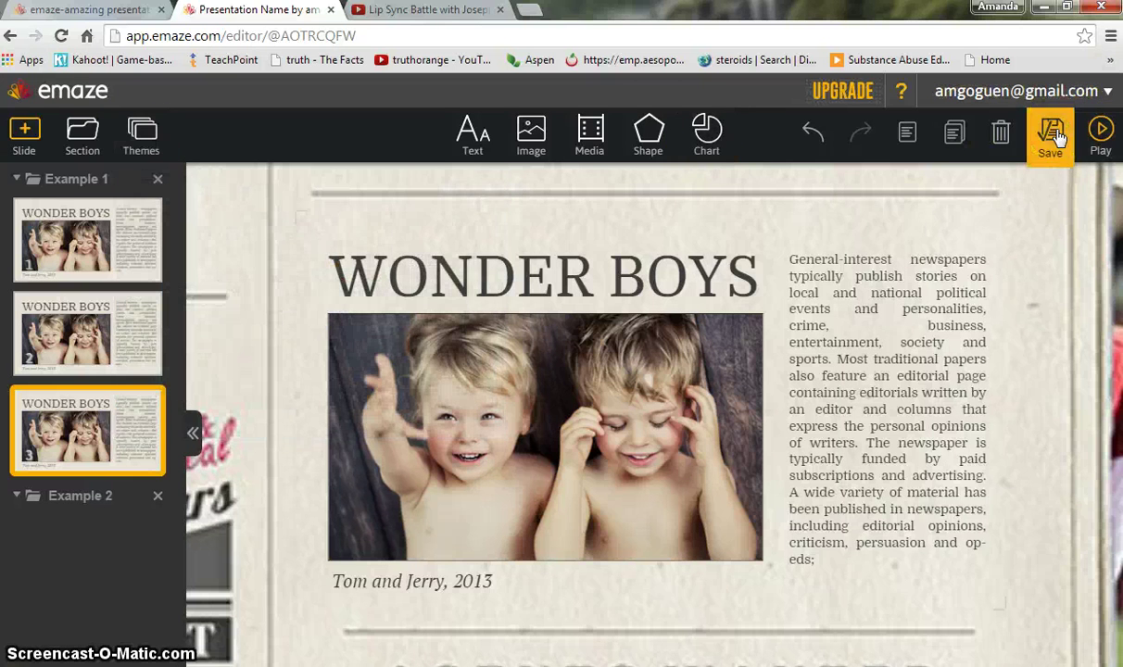
{"action": "left_click", "coordinate": [79, 98]}
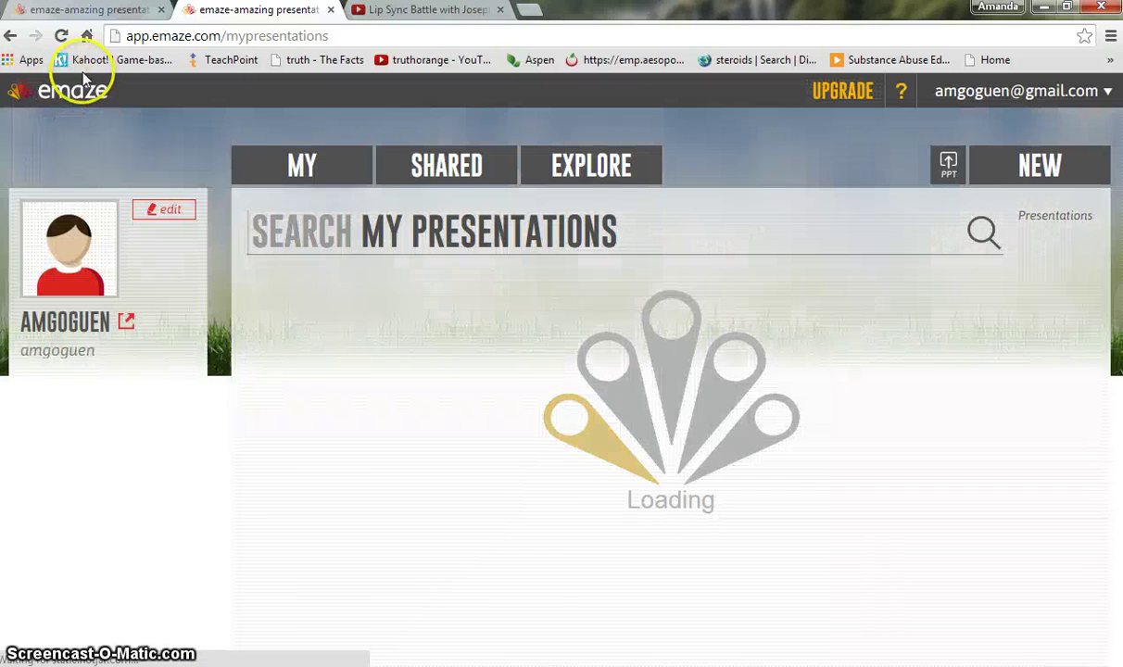
{"action": "mouse_move", "coordinate": [667, 380]}
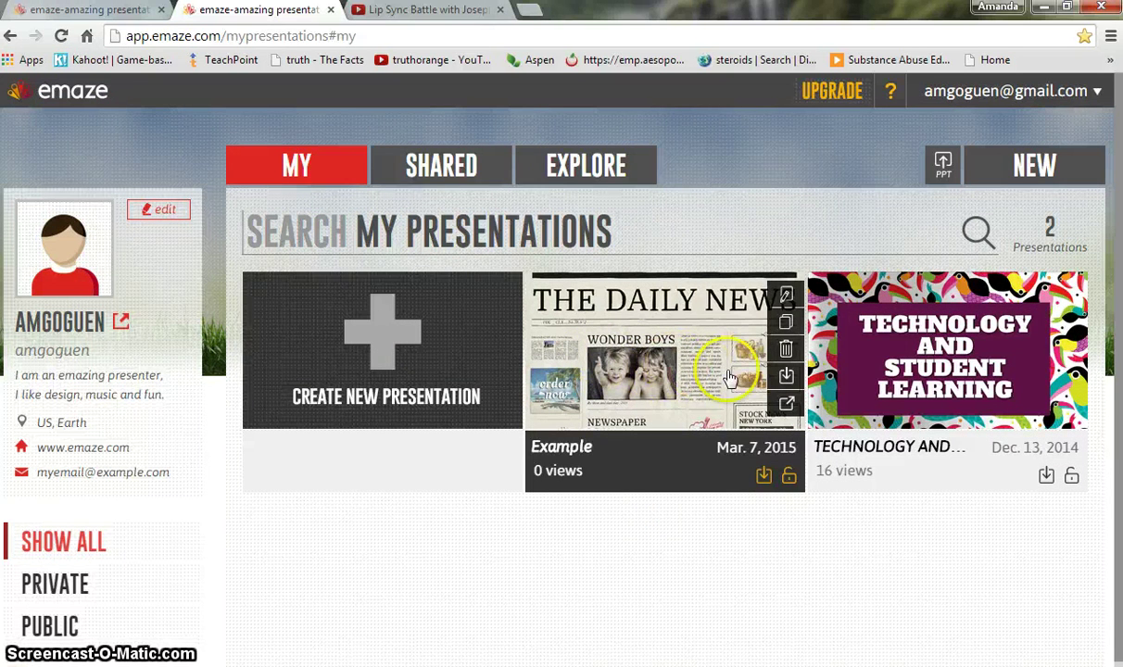
{"action": "left_click", "coordinate": [784, 326]}
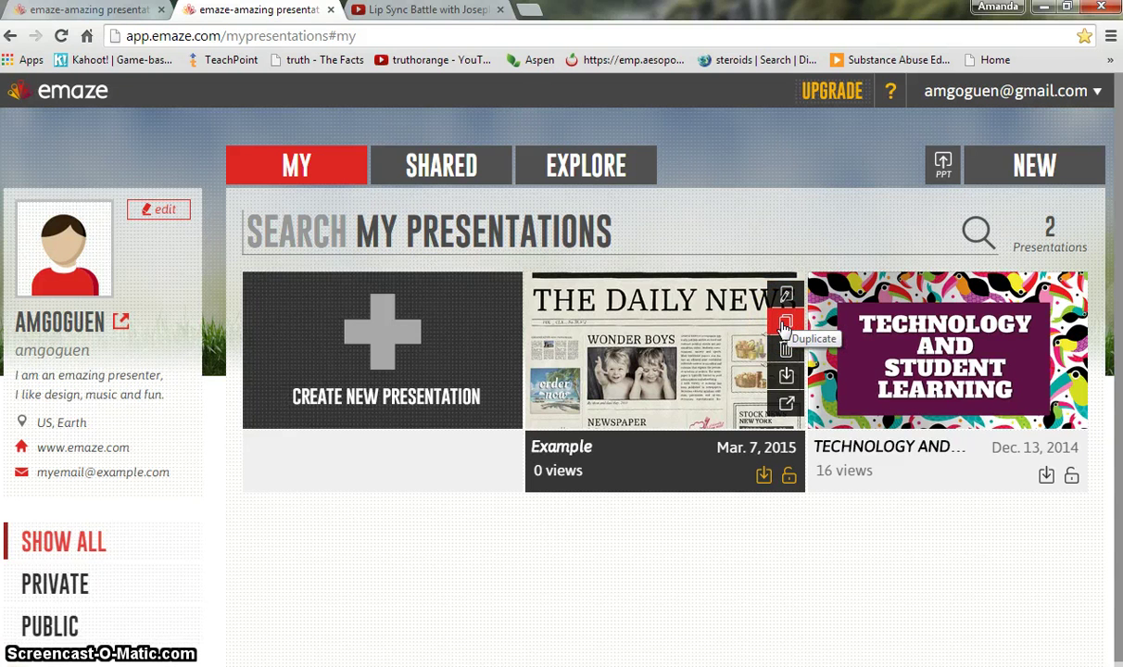
{"action": "left_click", "coordinate": [784, 350]}
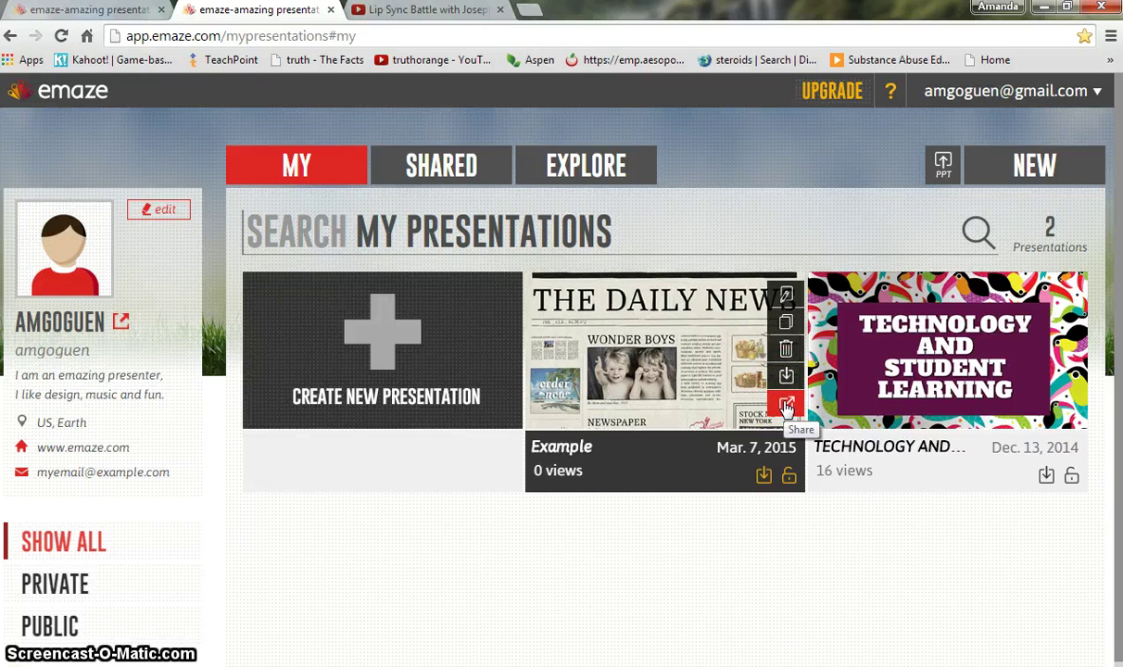
Review the sharing options for the Example presentation and the premium plan comparison, closing both dialogs
{"action": "left_click", "coordinate": [786, 408]}
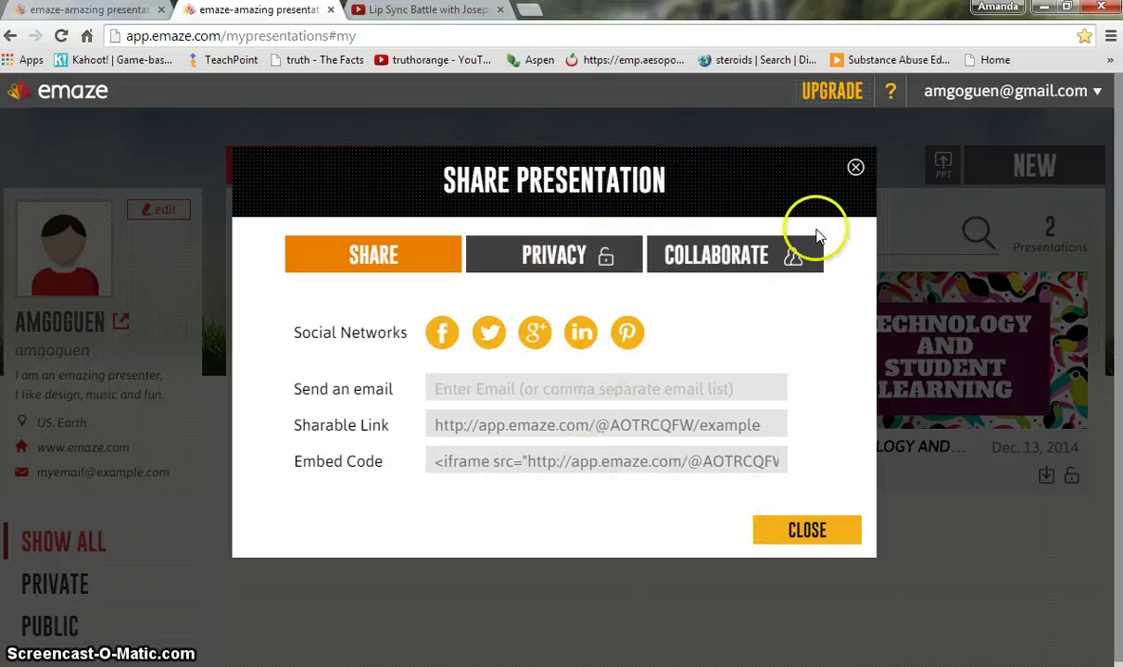
{"action": "left_click", "coordinate": [837, 93]}
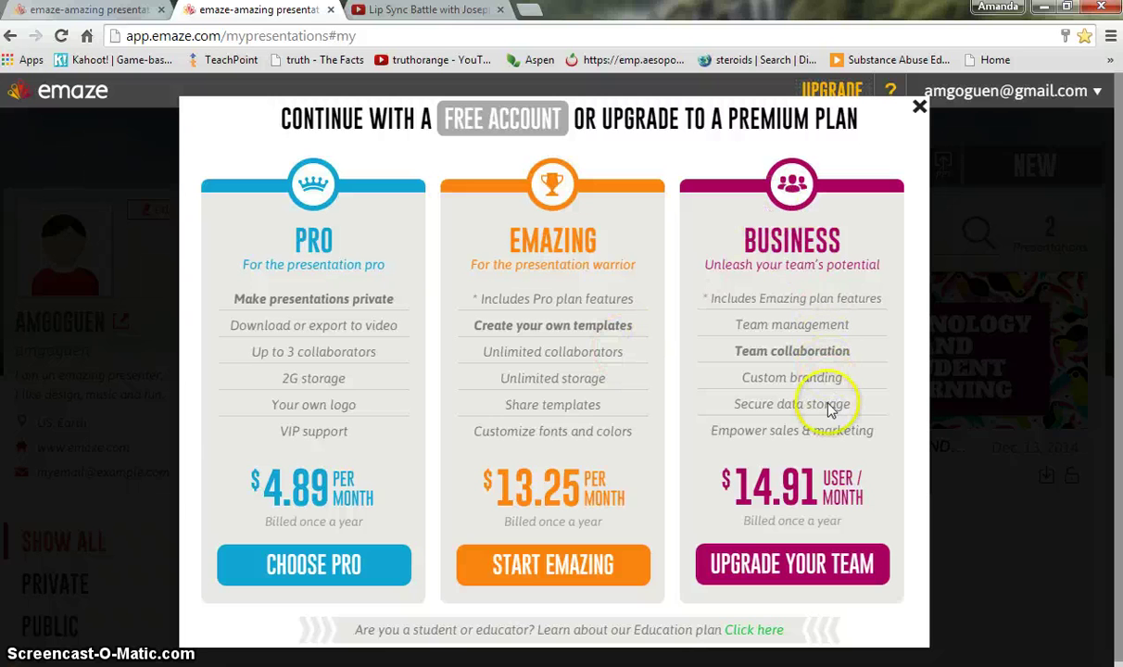
{"action": "left_click", "coordinate": [920, 109]}
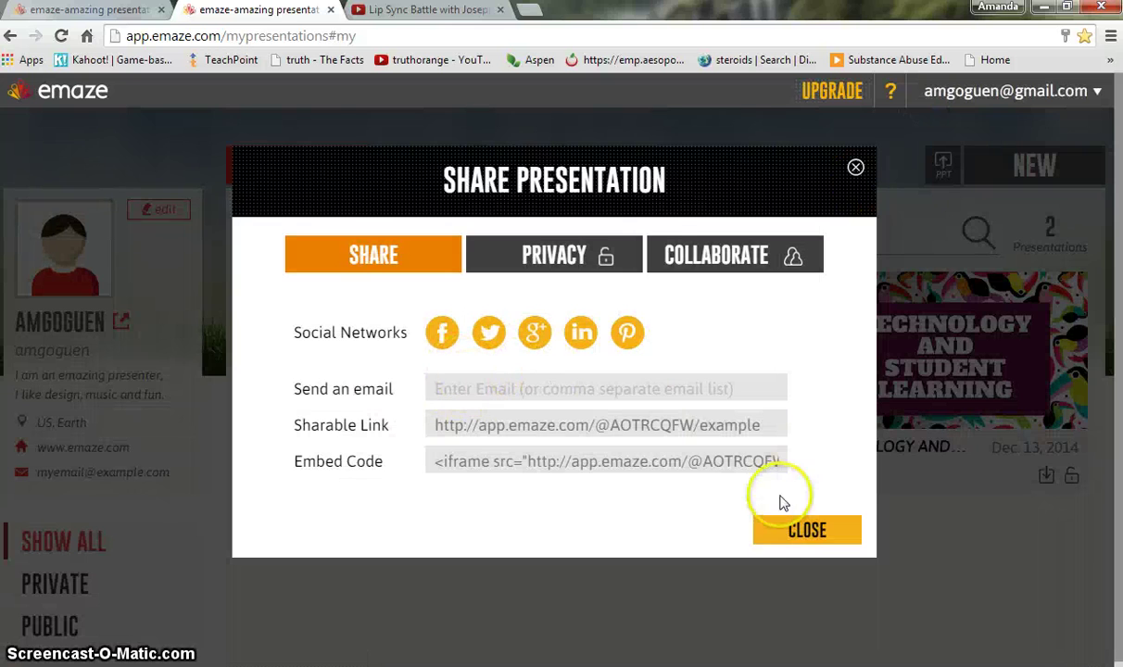
{"action": "left_click", "coordinate": [805, 541]}
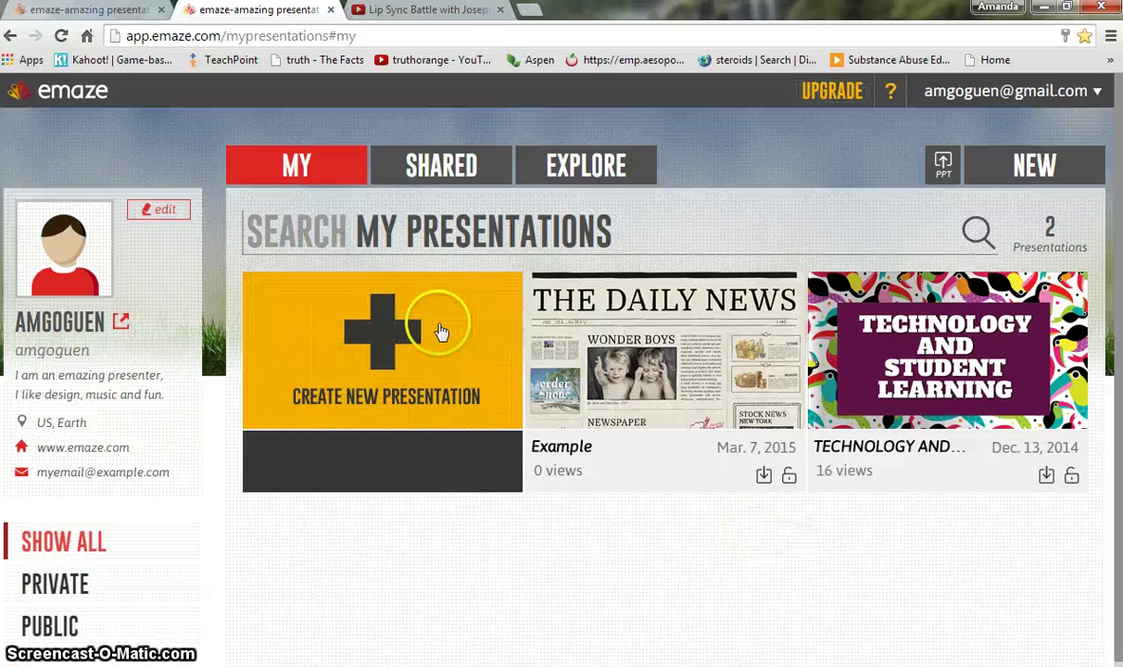
Browse the shared presentations and those created by other users, ending back at the list of own presentations
{"action": "left_click", "coordinate": [472, 166]}
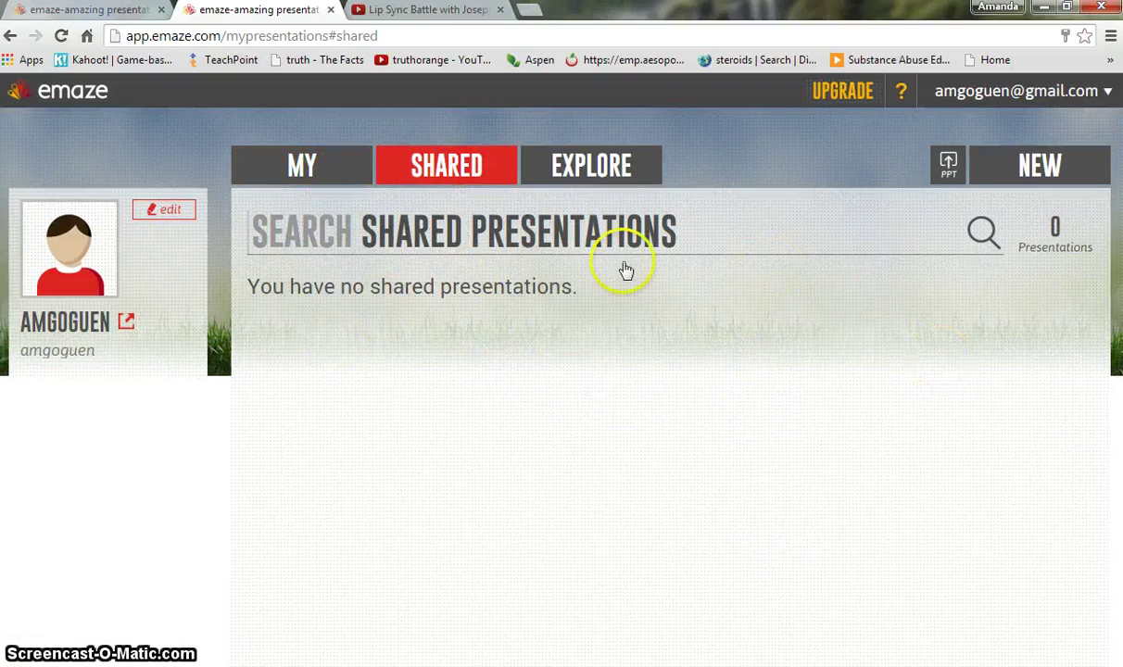
{"action": "left_click", "coordinate": [578, 163]}
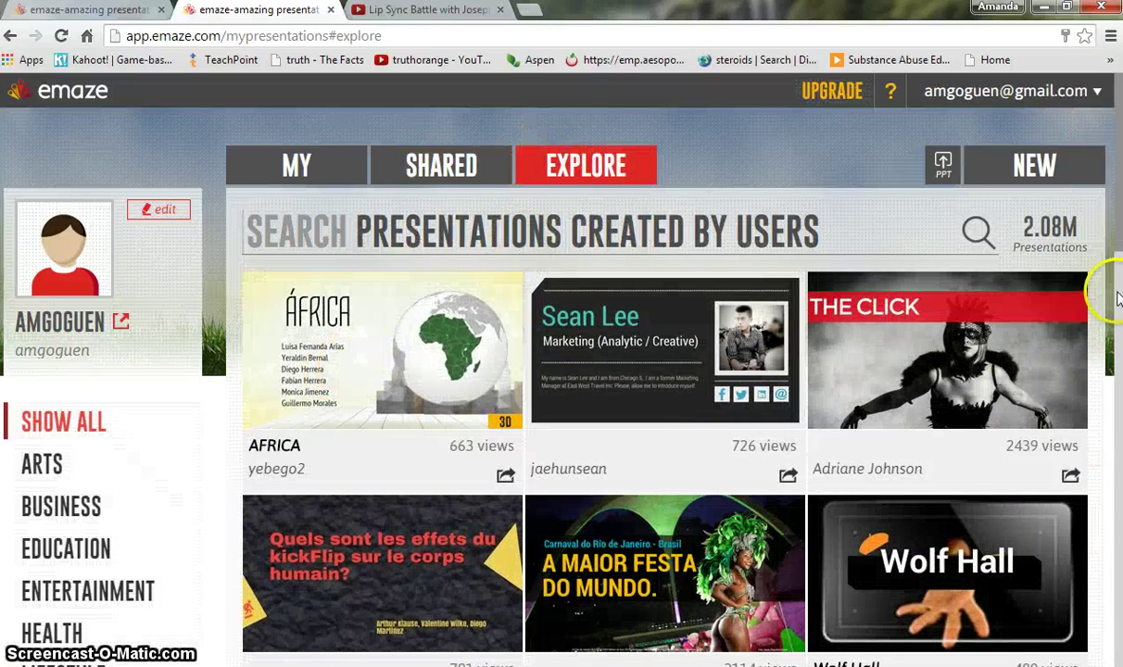
{"action": "mouse_move", "coordinate": [524, 308]}
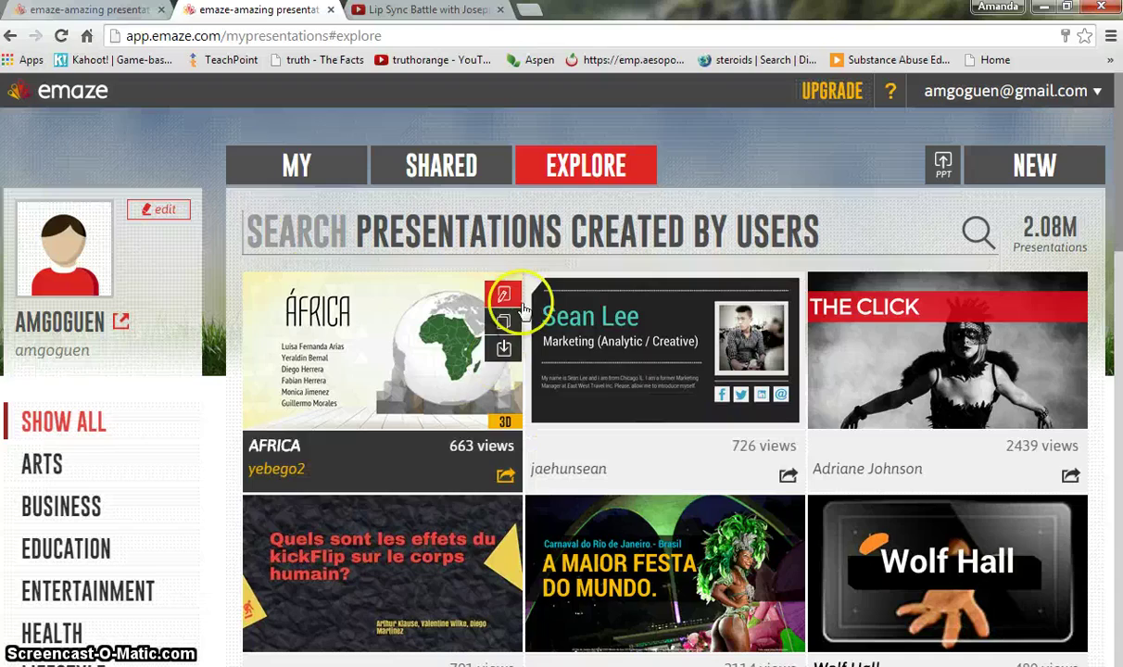
{"action": "left_click", "coordinate": [303, 166]}
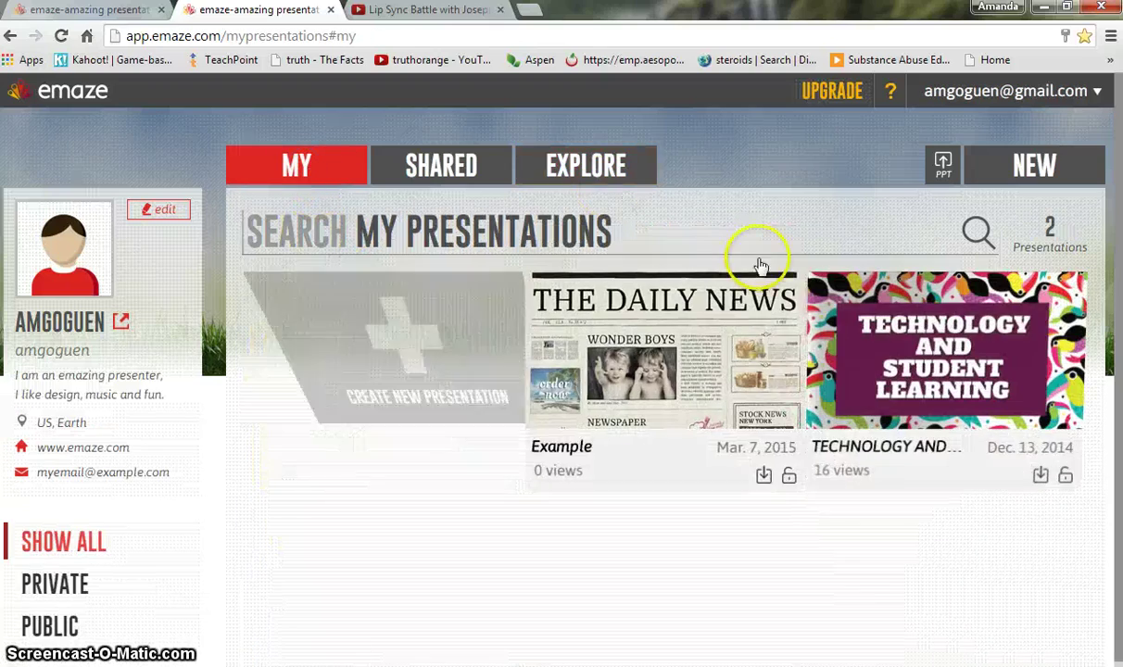
Examine the voice commands and slide overview in the player for Technology and Student Learning, closing the player at the end
{"action": "left_click", "coordinate": [944, 366]}
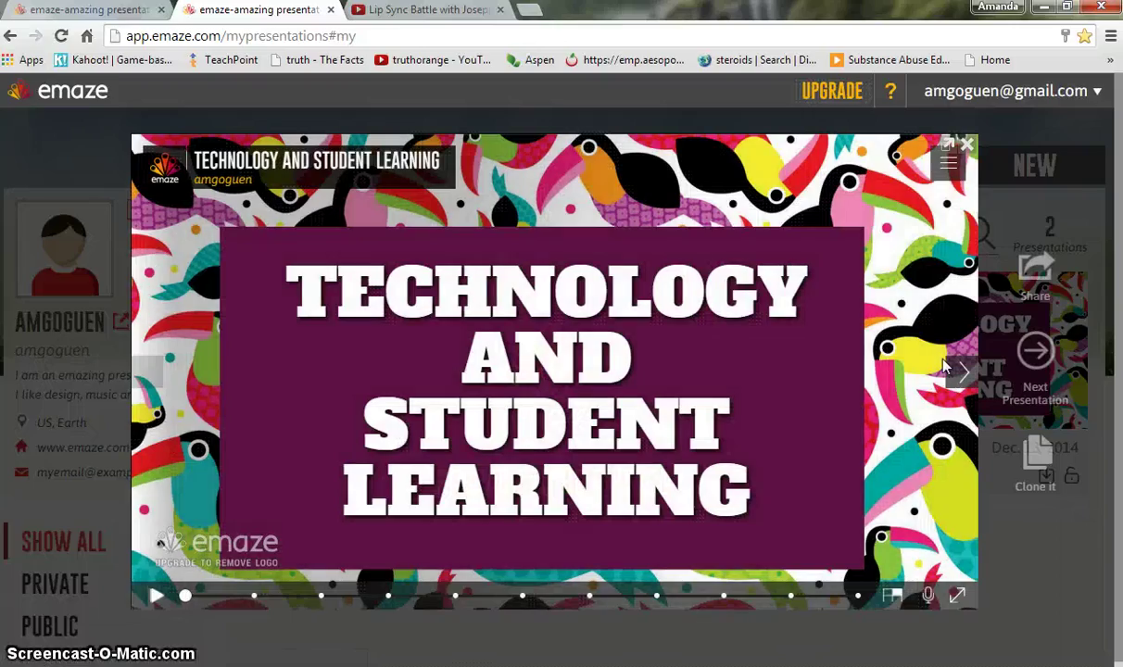
{"action": "left_click", "coordinate": [955, 600]}
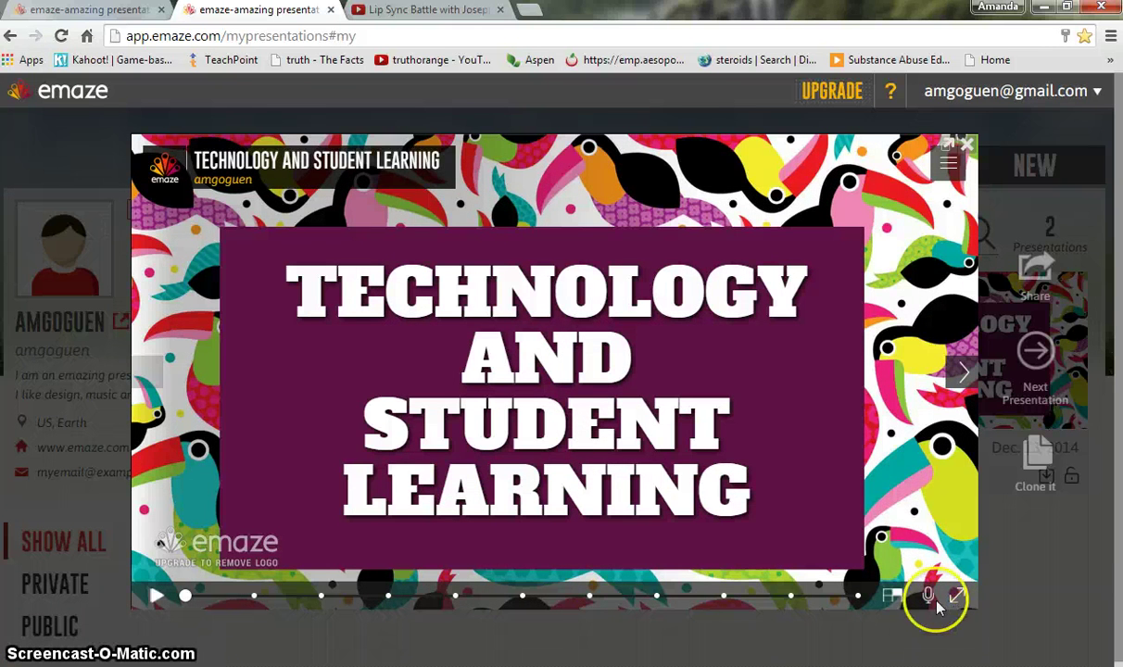
{"action": "left_click", "coordinate": [929, 596]}
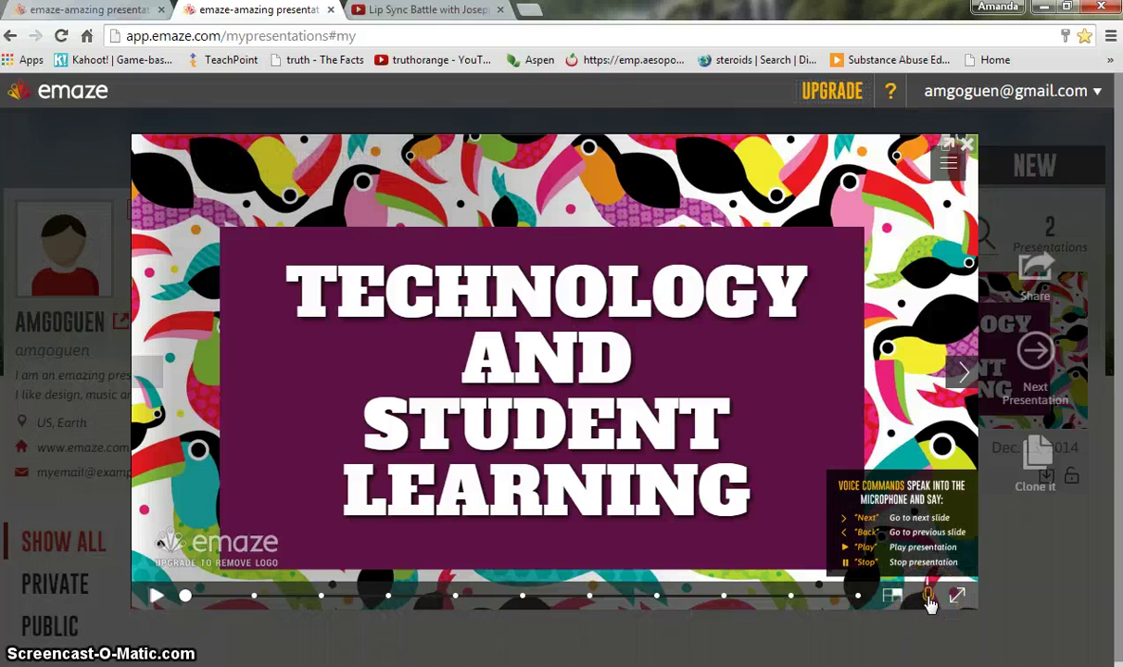
{"action": "left_click", "coordinate": [927, 599]}
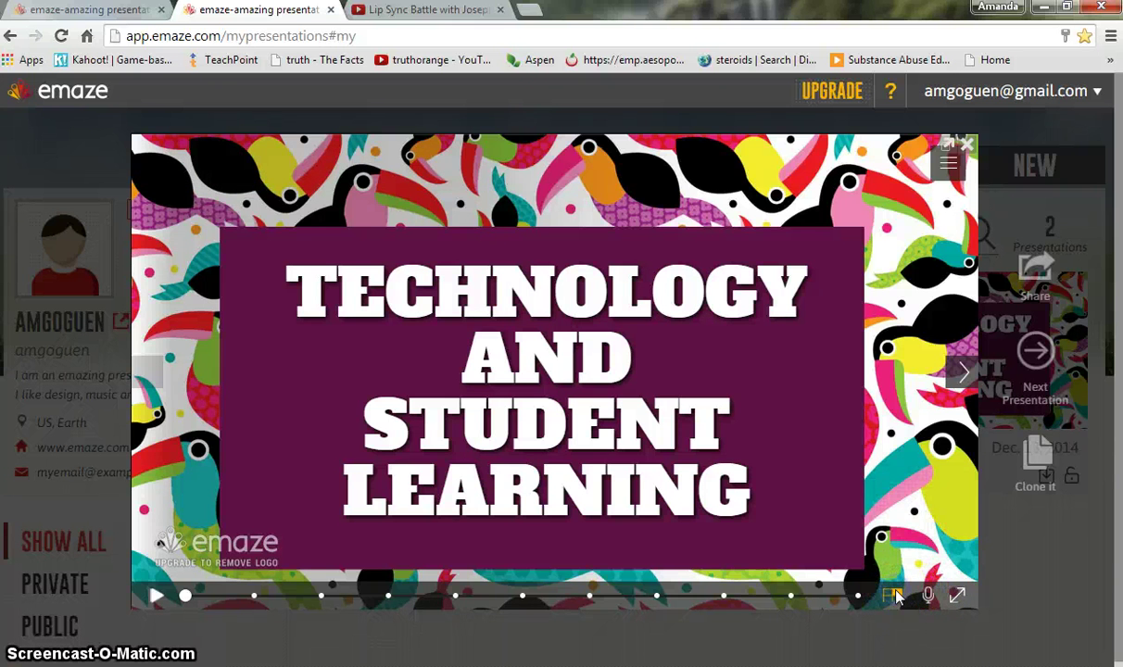
{"action": "left_click", "coordinate": [896, 597]}
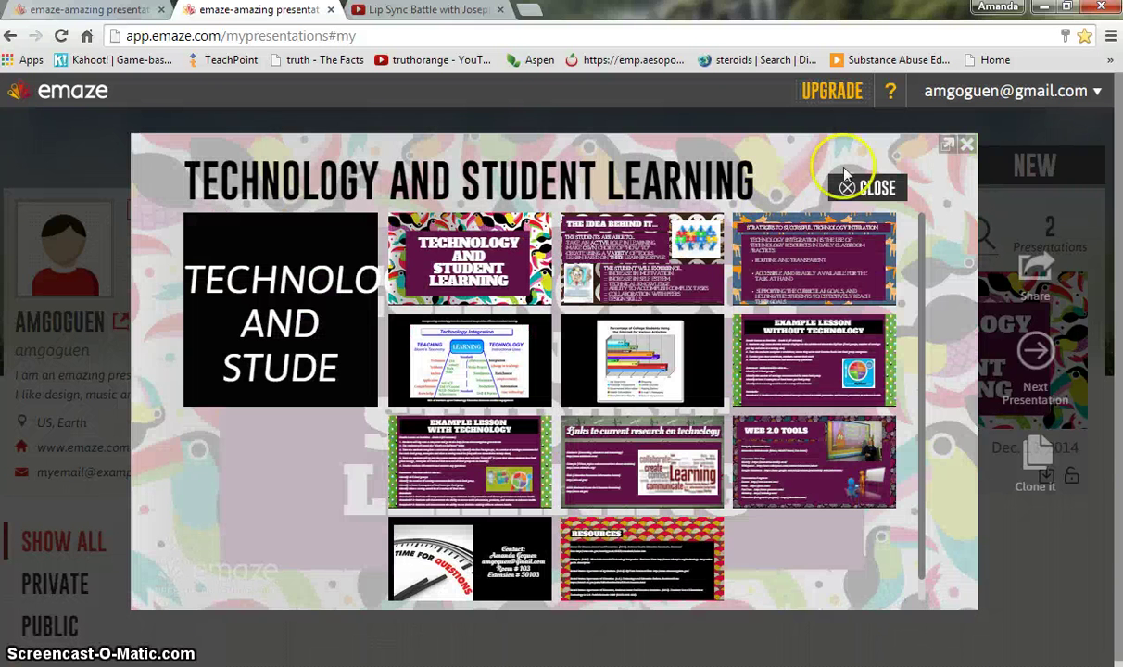
{"action": "left_click", "coordinate": [965, 144]}
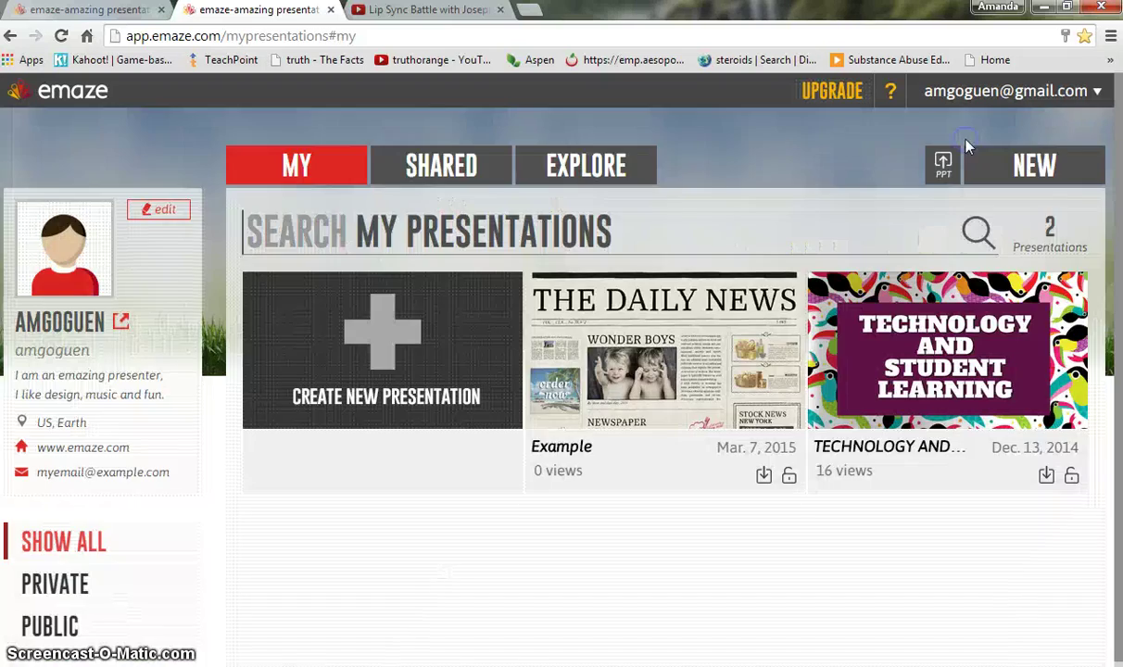
Play Technology and Student Learning, pause it at the strategies slide, and step through the slides to the college internet use chart
{"action": "left_click", "coordinate": [920, 290]}
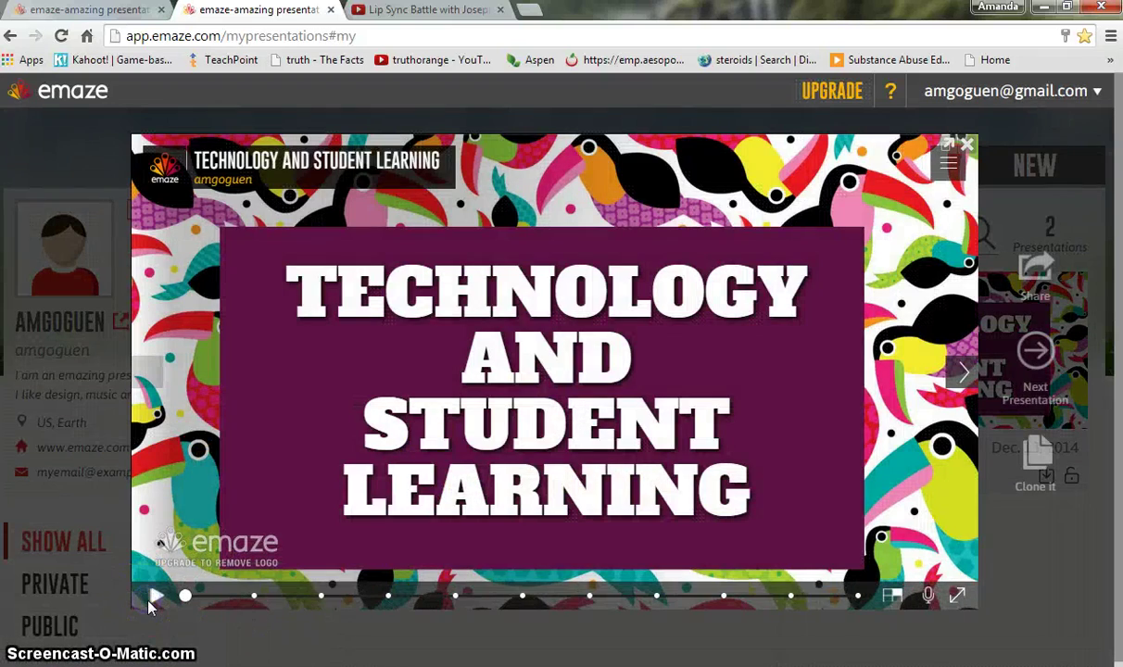
{"action": "left_click", "coordinate": [154, 599]}
{"action": "left_click", "coordinate": [155, 599]}
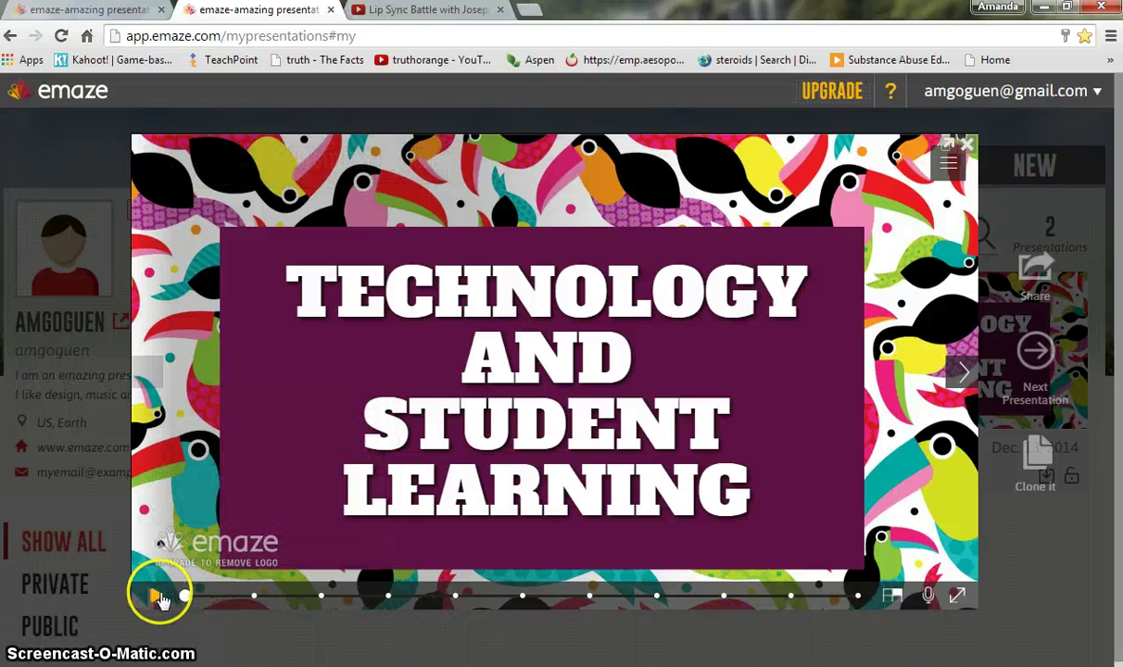
{"action": "left_click", "coordinate": [212, 627]}
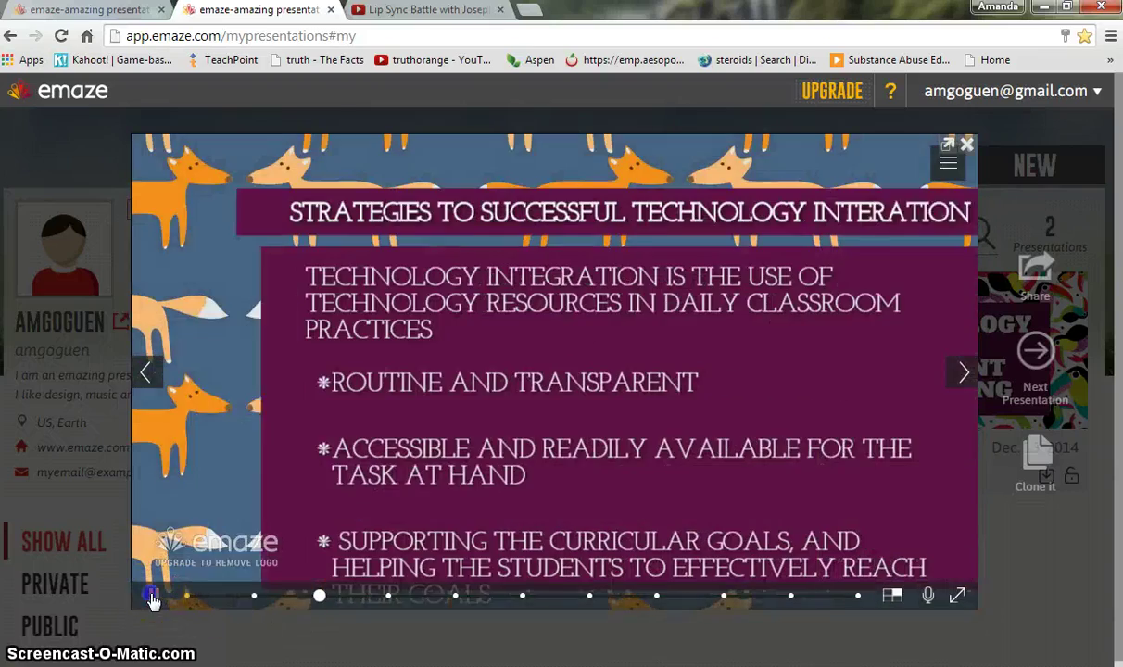
{"action": "left_click", "coordinate": [153, 596]}
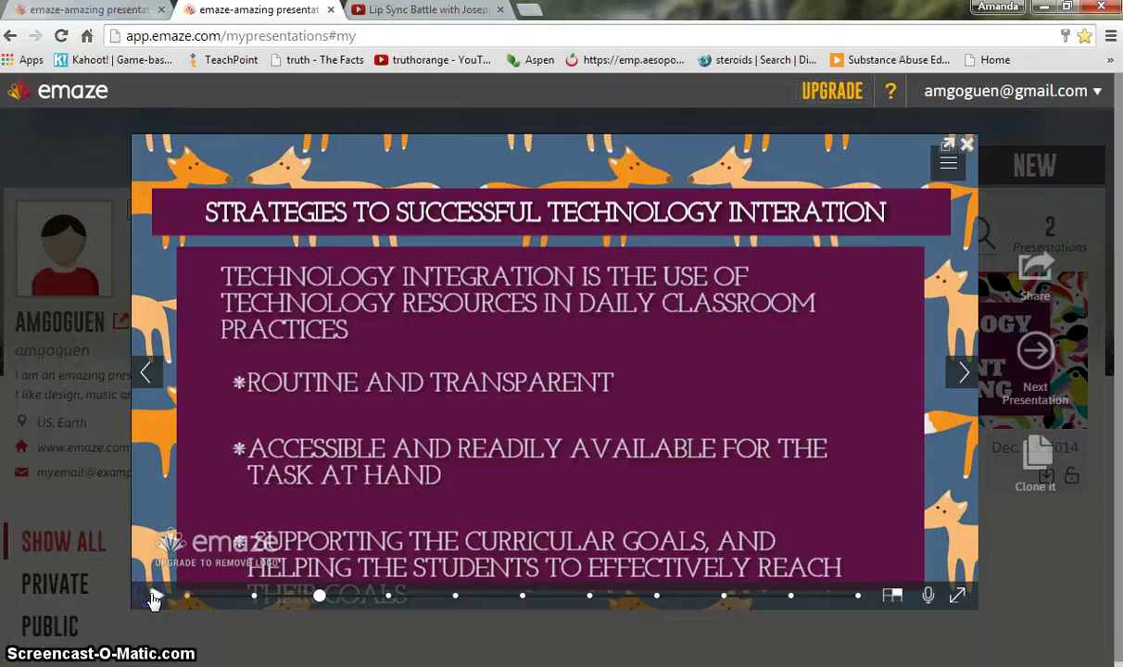
{"action": "left_click", "coordinate": [252, 598]}
{"action": "left_click", "coordinate": [323, 596]}
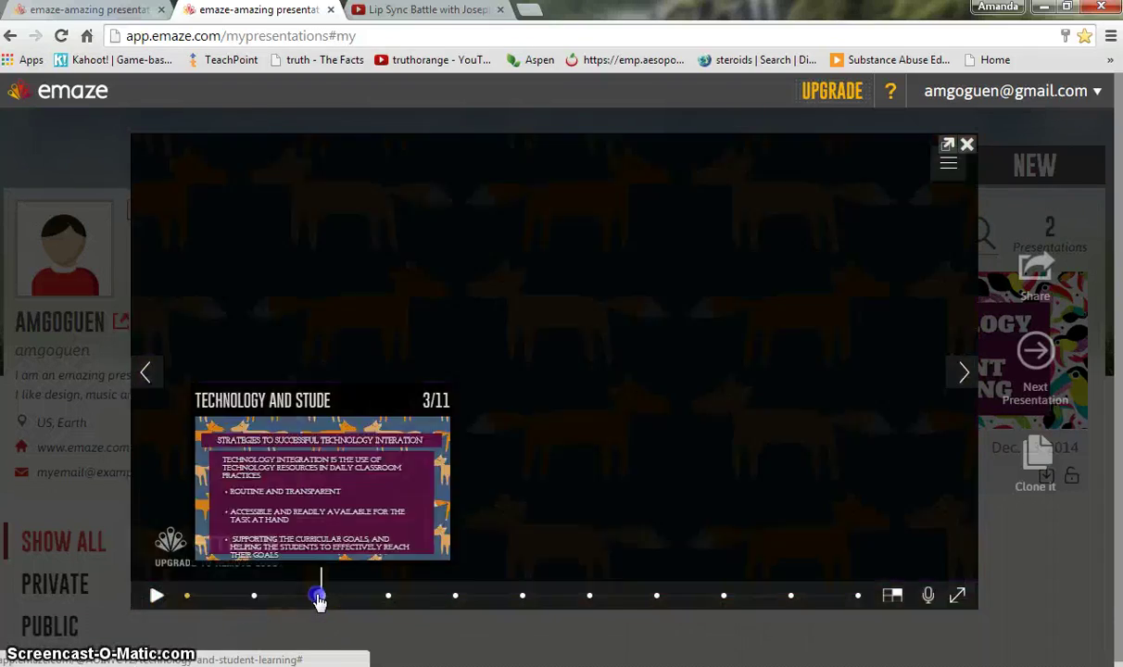
{"action": "key", "text": "Right"}
{"action": "key", "text": "Right"}
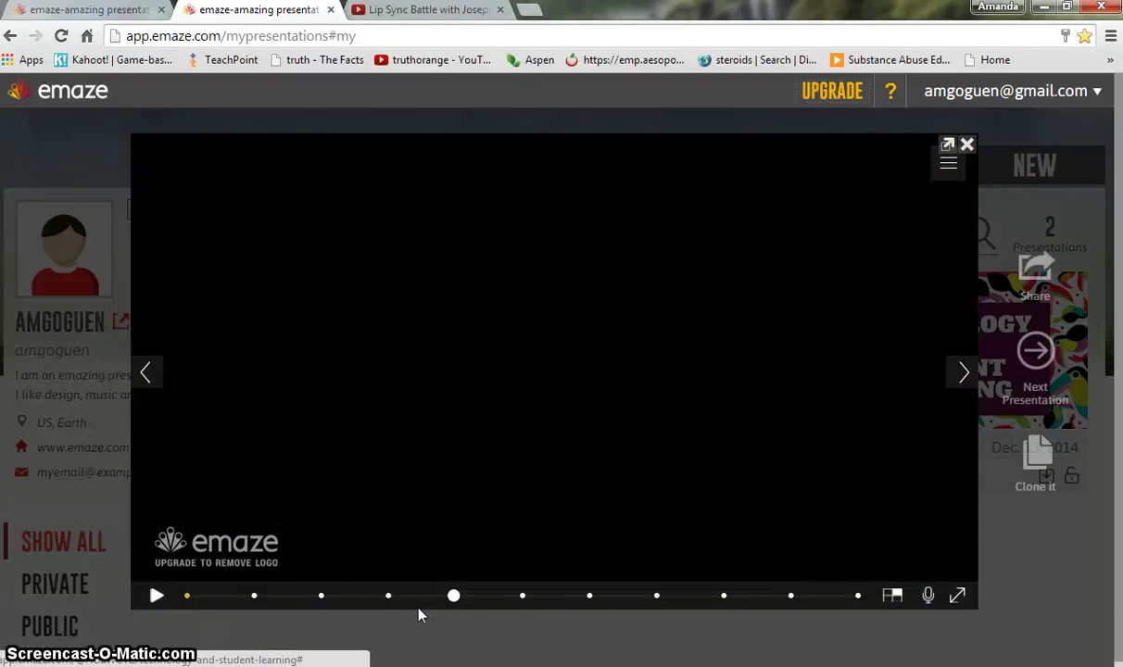
{"action": "left_click", "coordinate": [816, 408]}
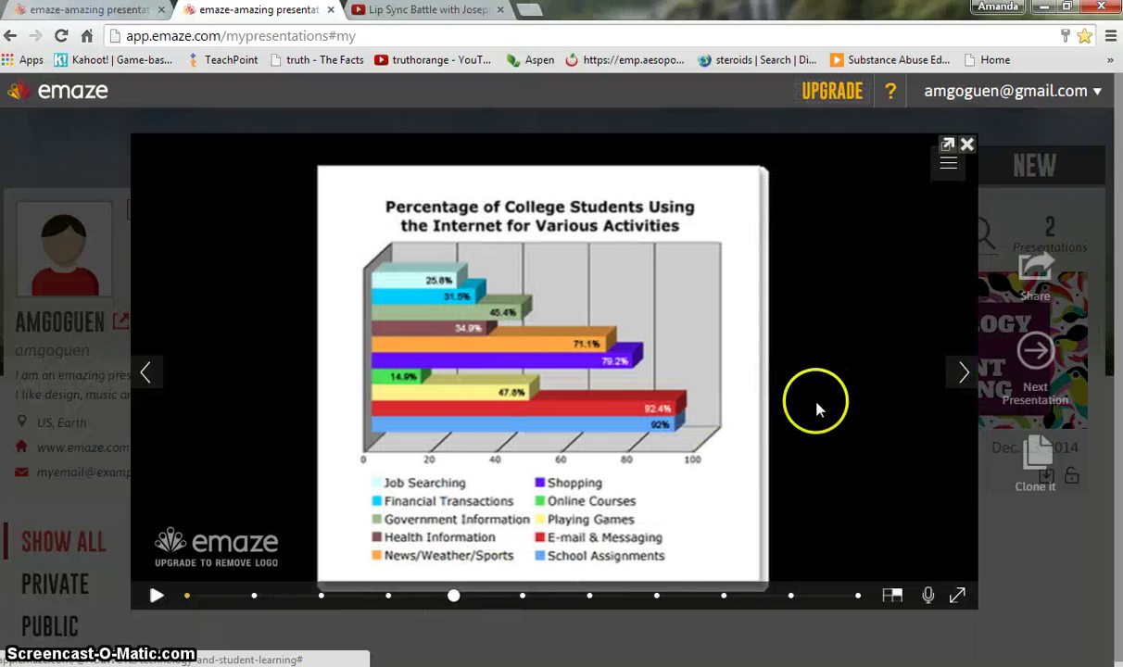
Examine the player's additional presentation options, including translate and share, and close the player
{"action": "left_click", "coordinate": [948, 163]}
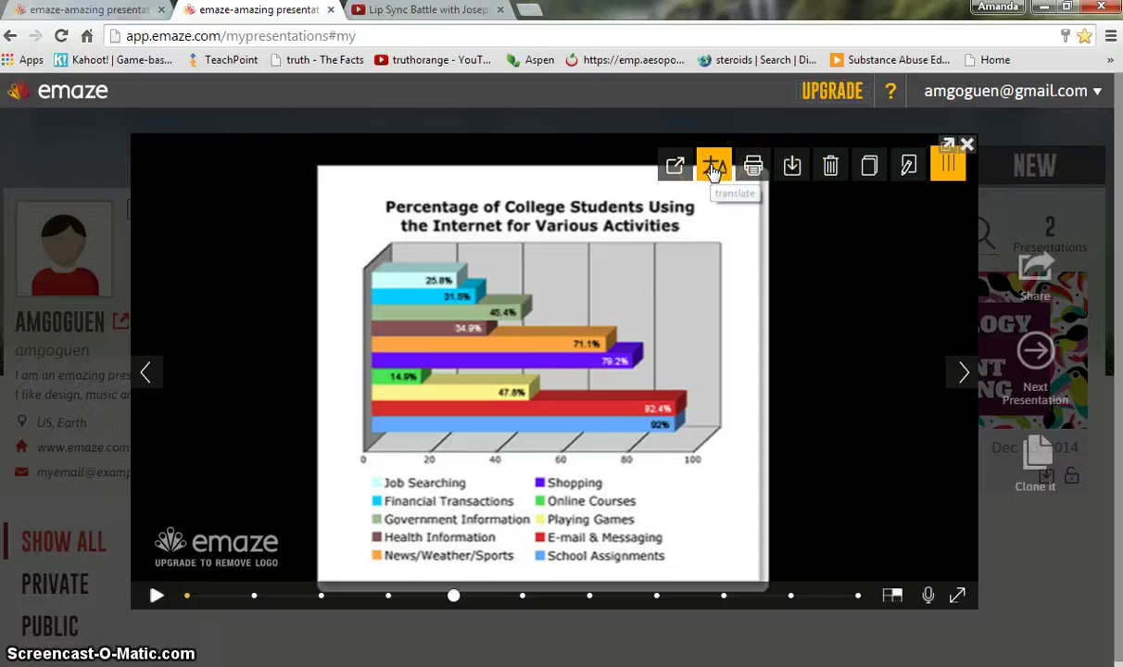
{"action": "left_click", "coordinate": [684, 173]}
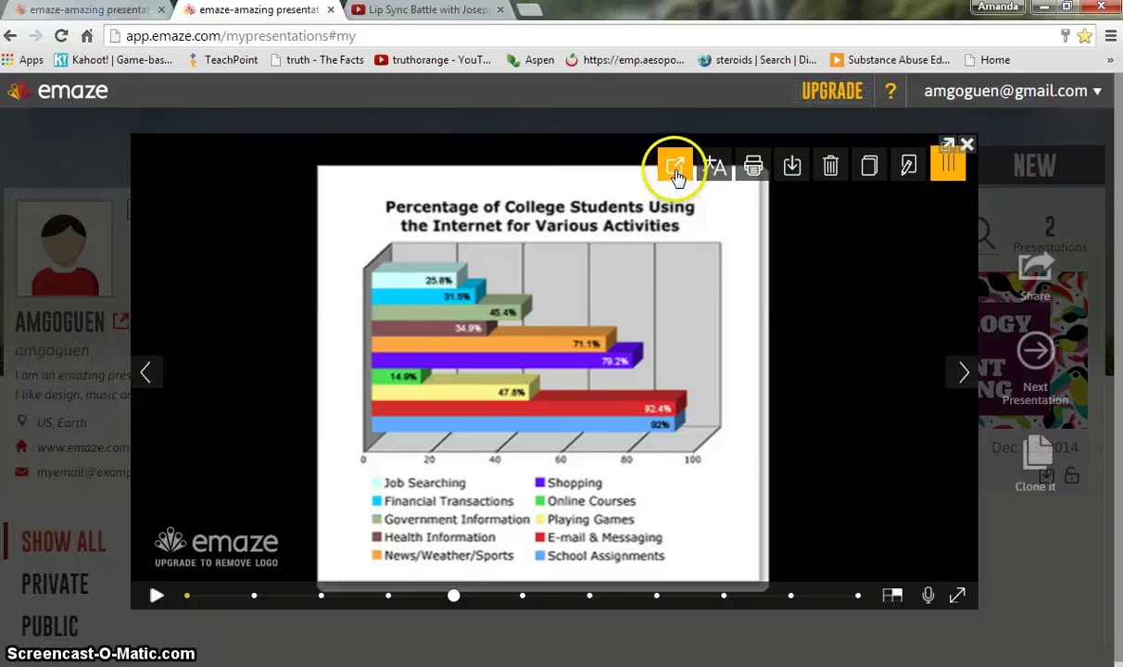
{"action": "left_click", "coordinate": [967, 148]}
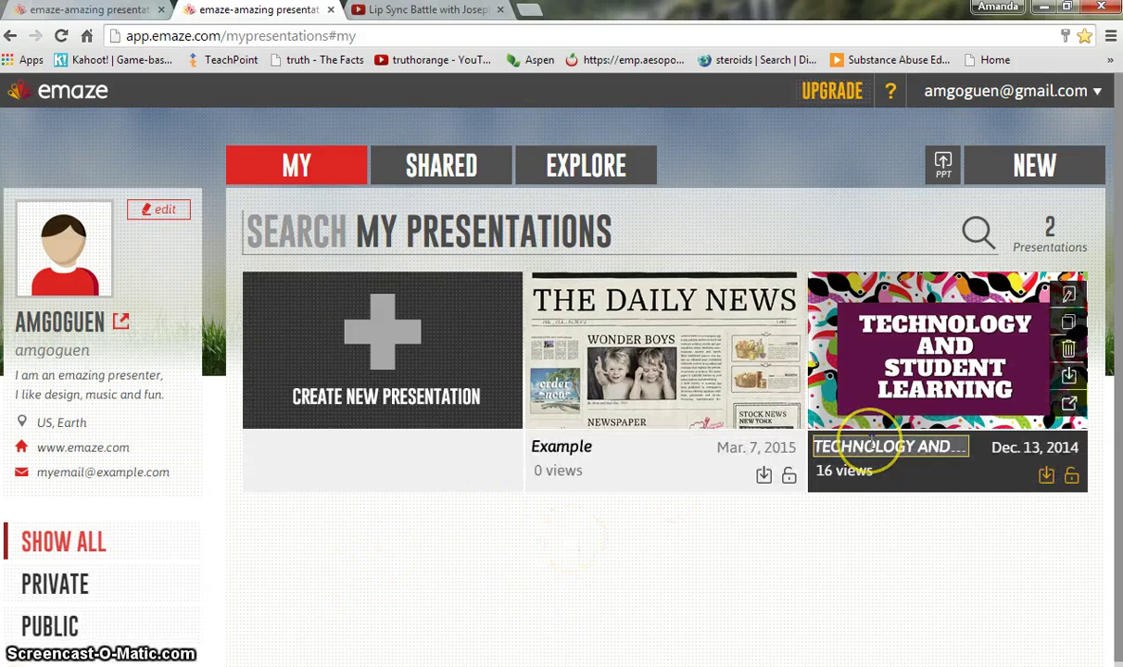
Log off from the emaze account
{"action": "left_click", "coordinate": [1097, 96]}
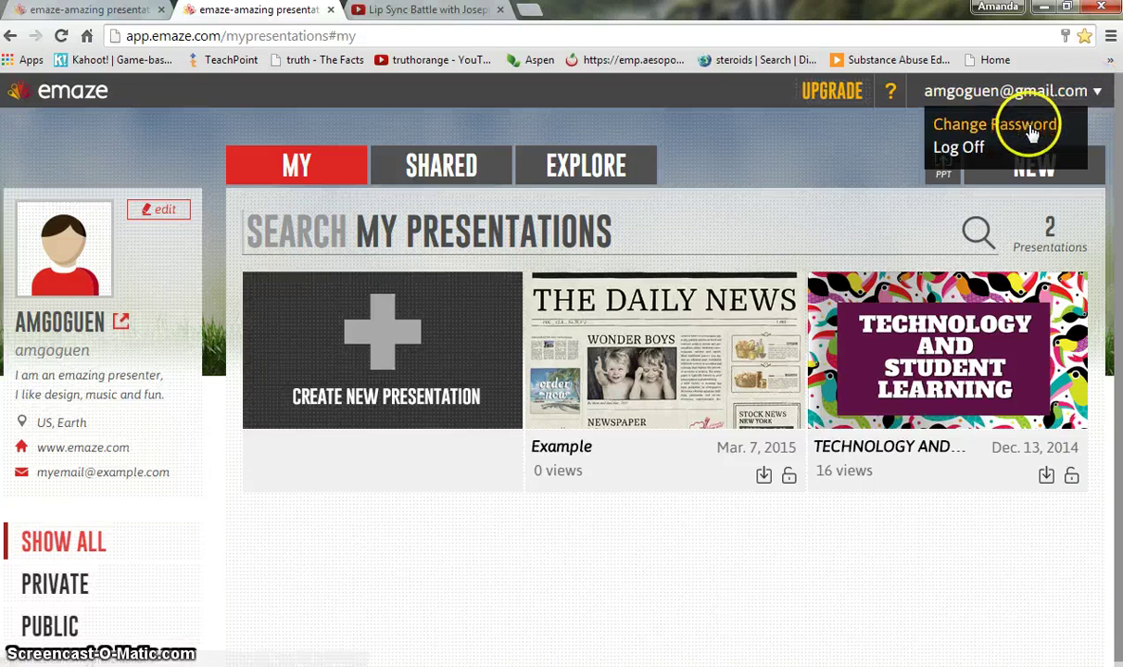
{"action": "left_click", "coordinate": [971, 149]}
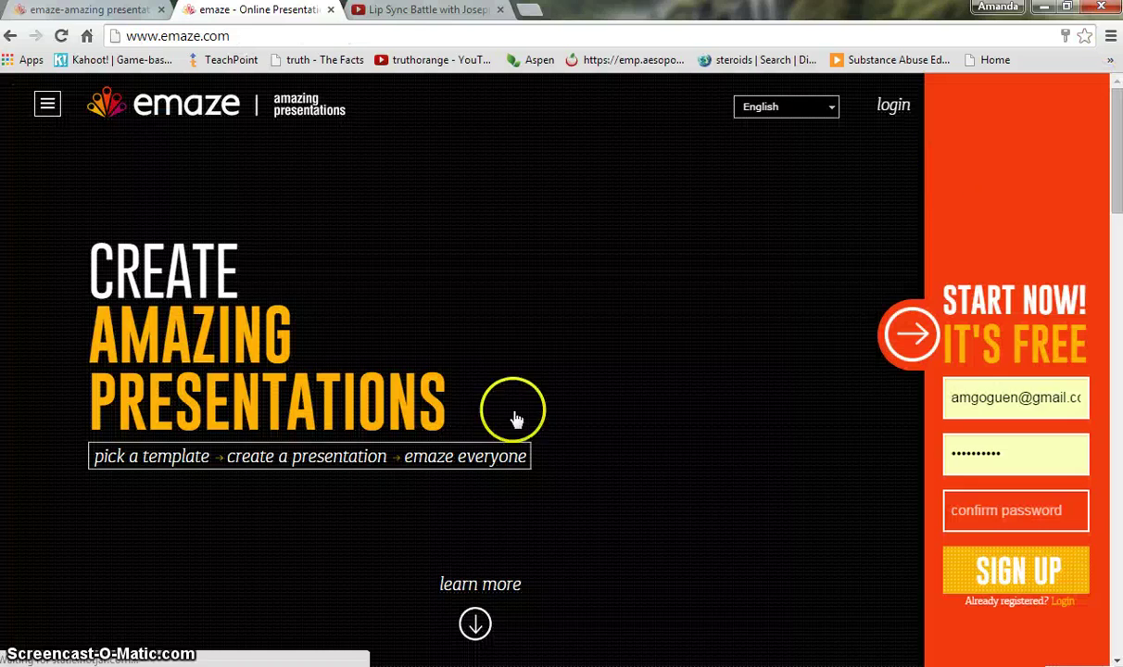